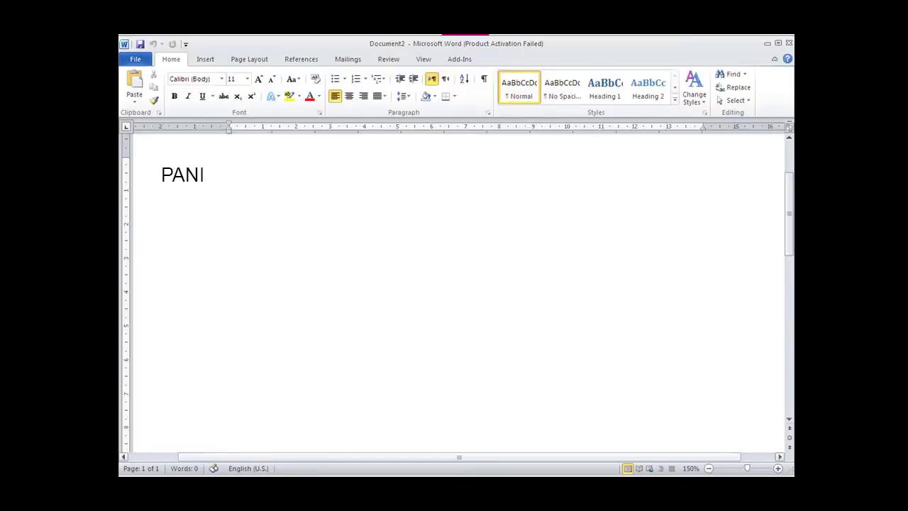
Type the committee heading (DESA, KECAMATAN, KABUPATEN lines) and the Nomor, Lamp and Hal labels.
text(TIA PERINGA)
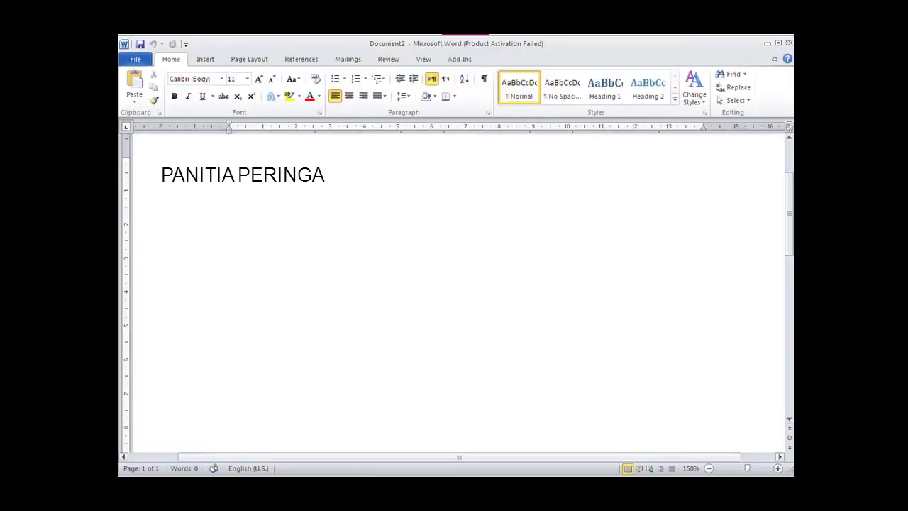
text(TAN HUT RI KE .....)
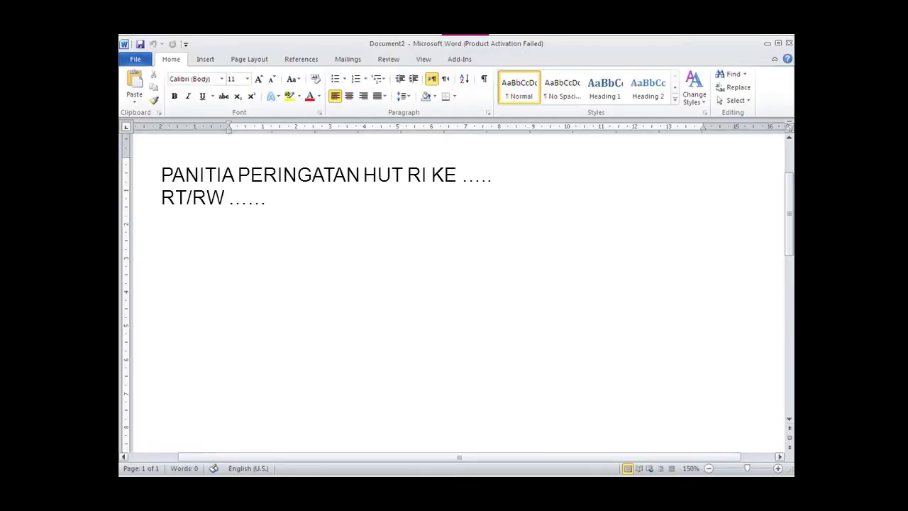
text( DESA......... KECAMAT)
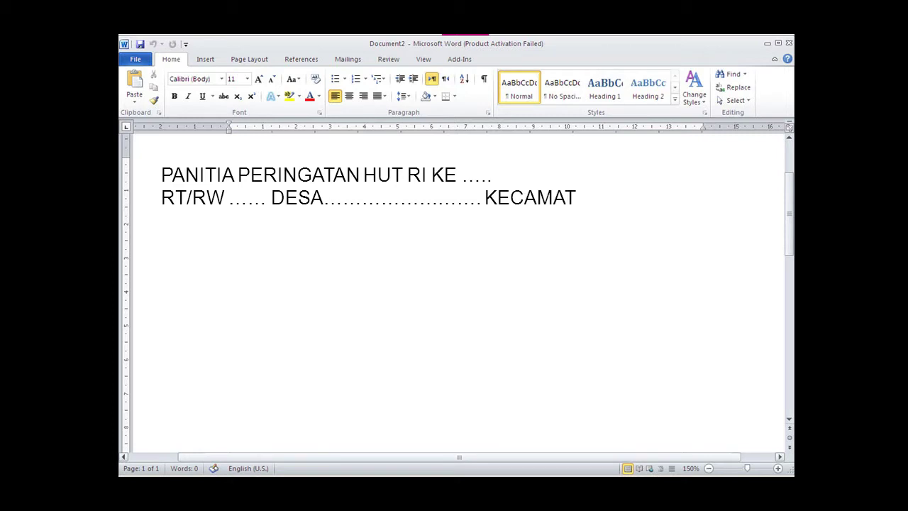
text(AN............ KABUPATEN.........)
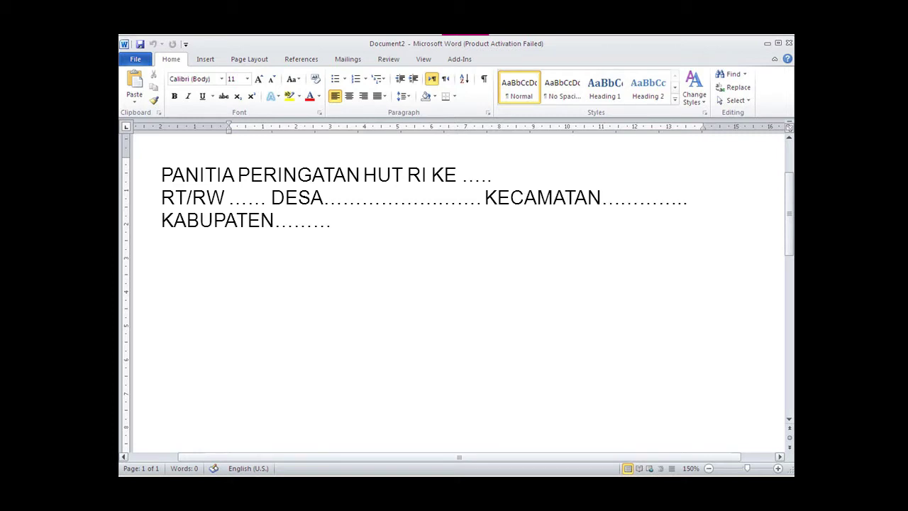
text(...)
key(Return)
key(Return)
text(Nomor  : ……………………)
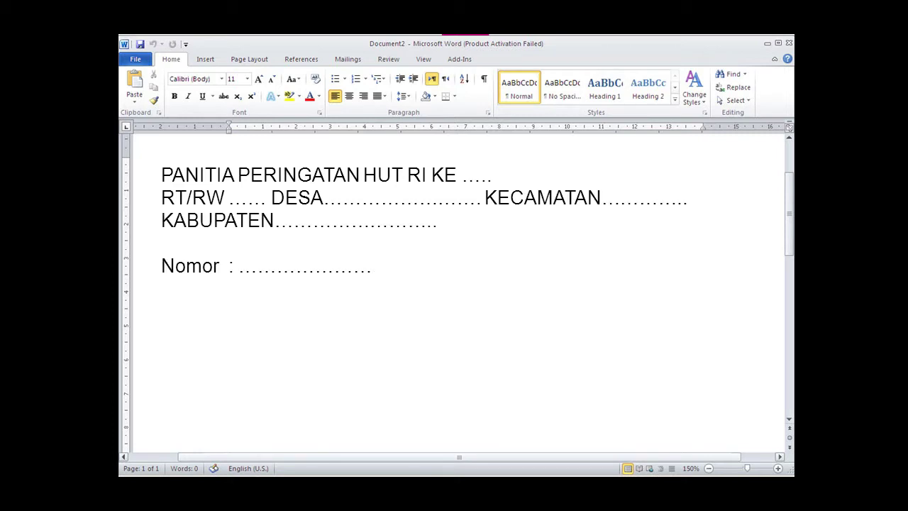
text(……… Lamp    : - Hal         :)
Add the underlined subject 'Sumbangan Untuk Kegiatan Agustus', then the Kepada Yth recipient and greeting lines.
key(ctrl+u)
text(Sumban)
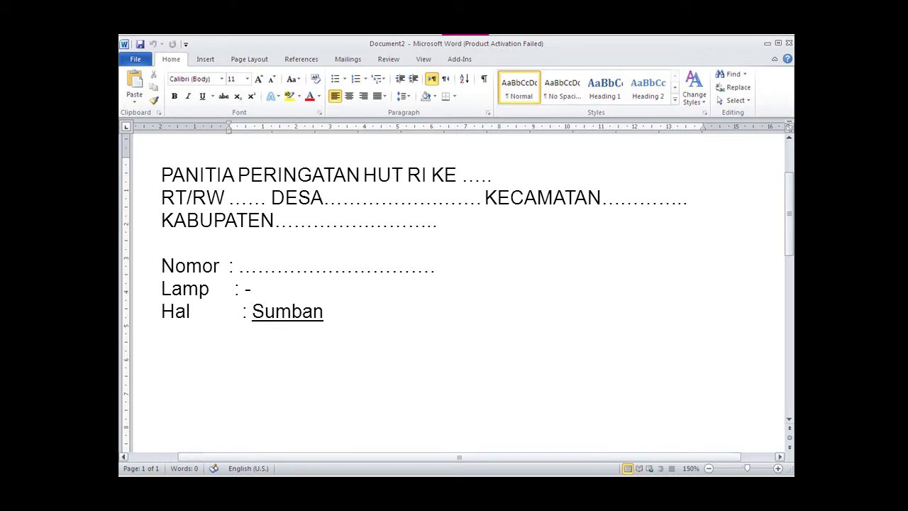
text(gan Untuk Kegiatan Agus)
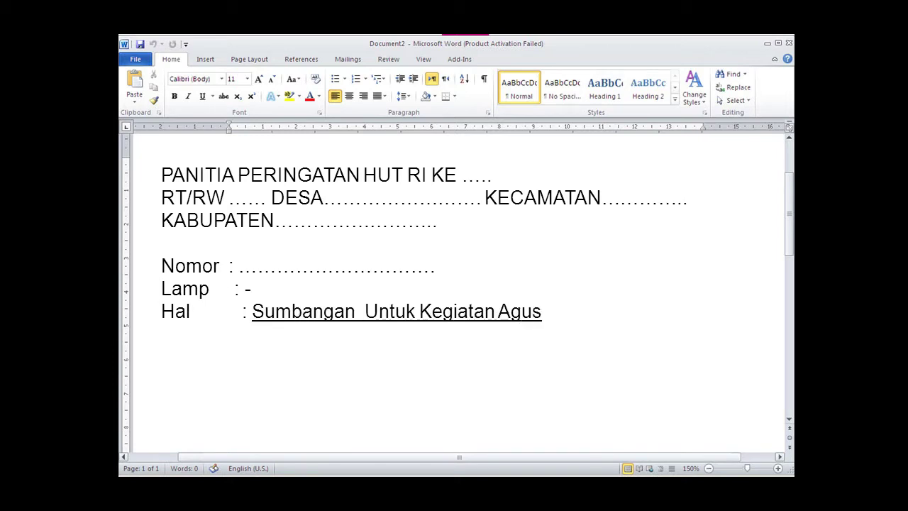
text(tus)
key(ctrl+u)
text(Kepada Yth Bapak/ Ib)
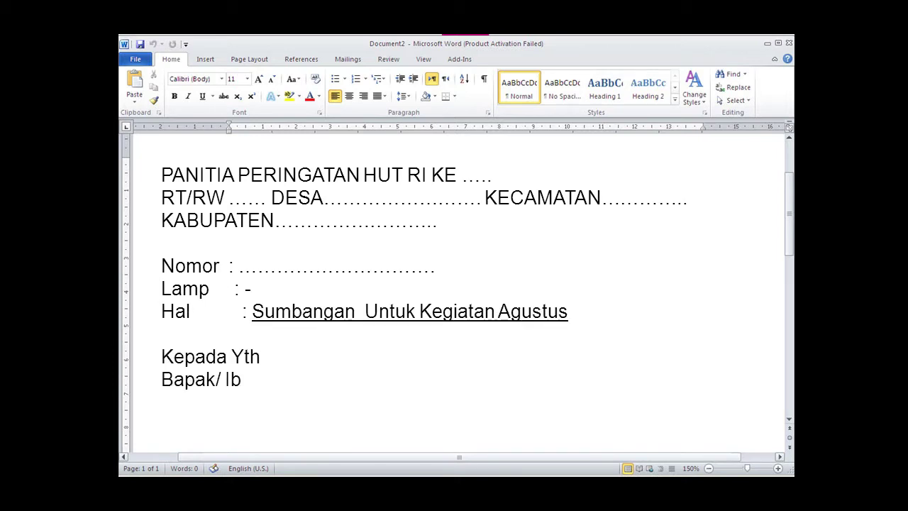
text(u/ Sdr (i) ………………………………)
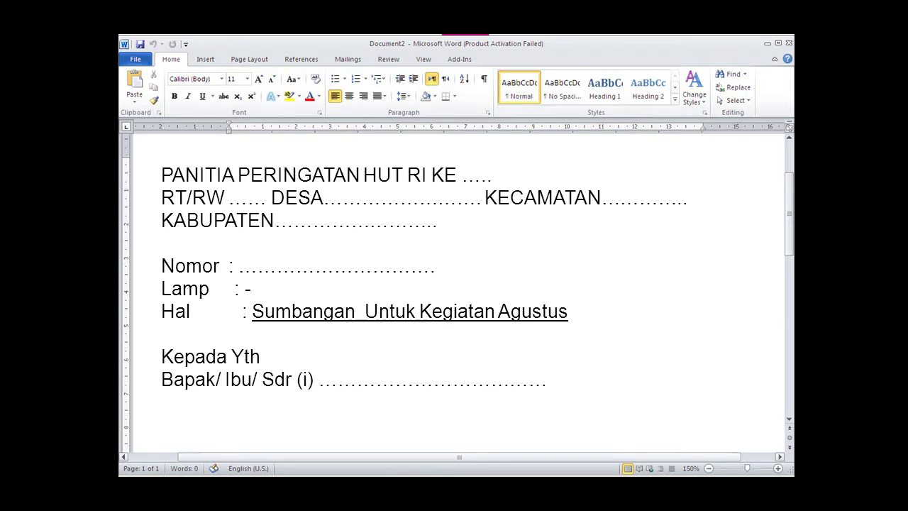
text( Di Tempat  Assala)
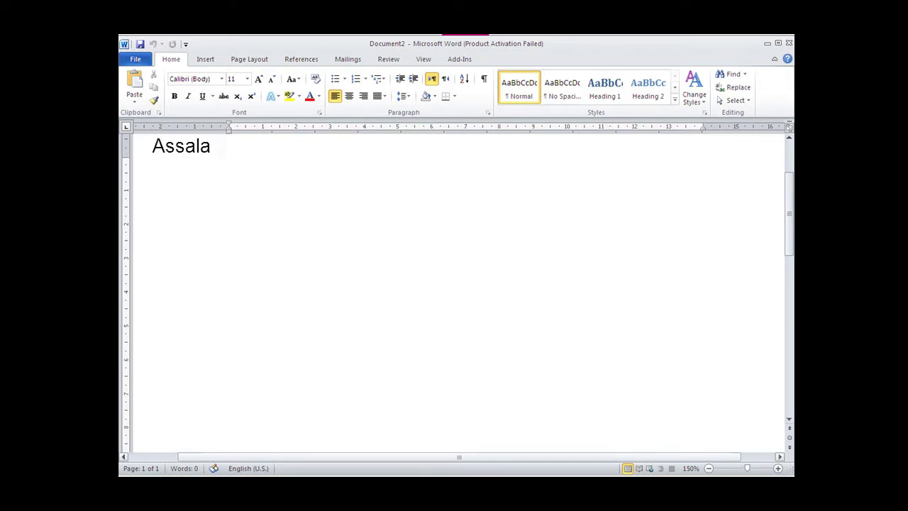
text(mualaikum wr wb,,,, Sal)
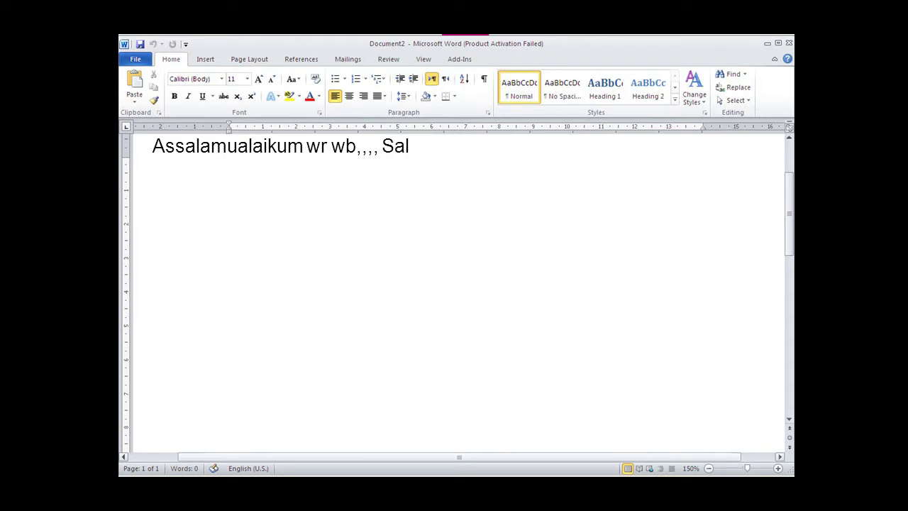
text(am Merdeka,, Sehubung)
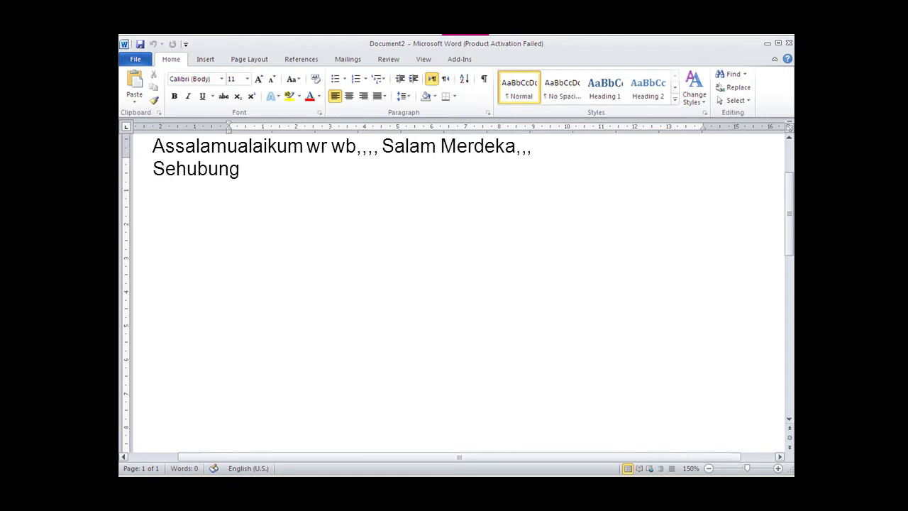
text(an akan datangnya Hari K)
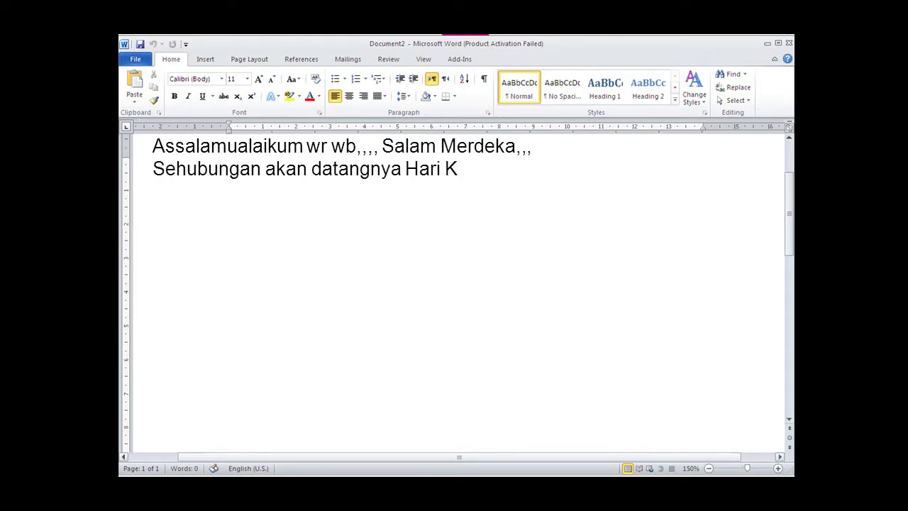
text(emerdekaan Republik In)
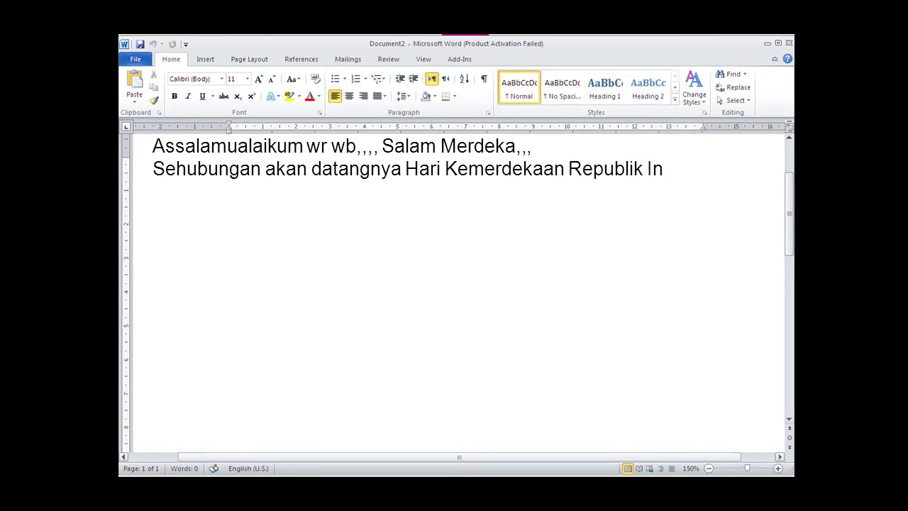
text(donesia Ke .......... k)
text(ami wa)
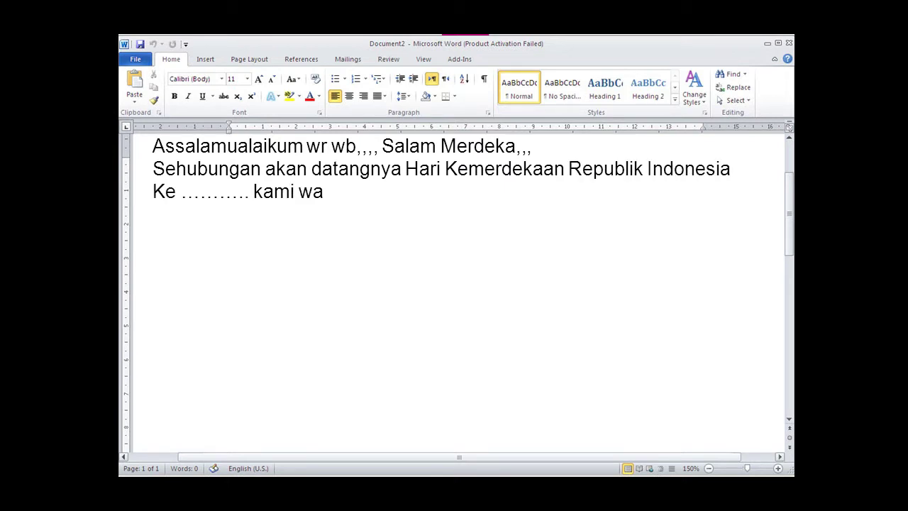
text(rga RW ...... Des)
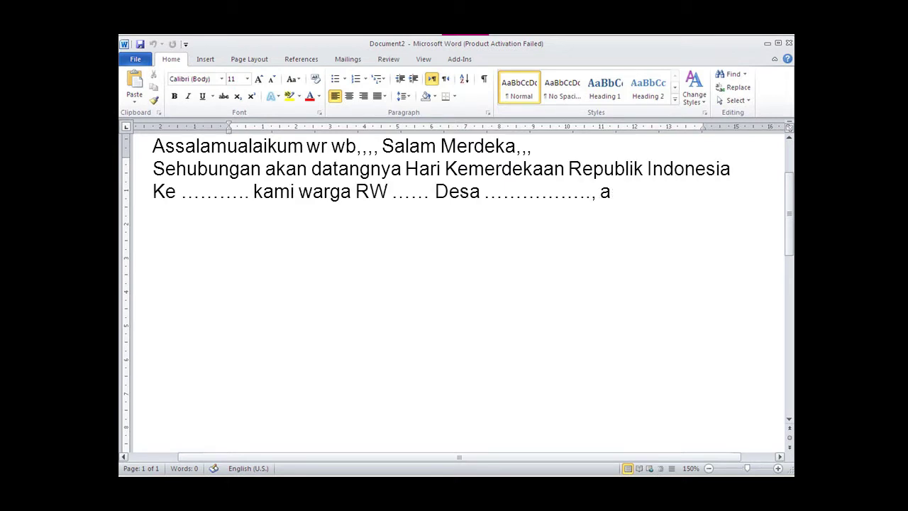
text(kan mengadakan beberap)
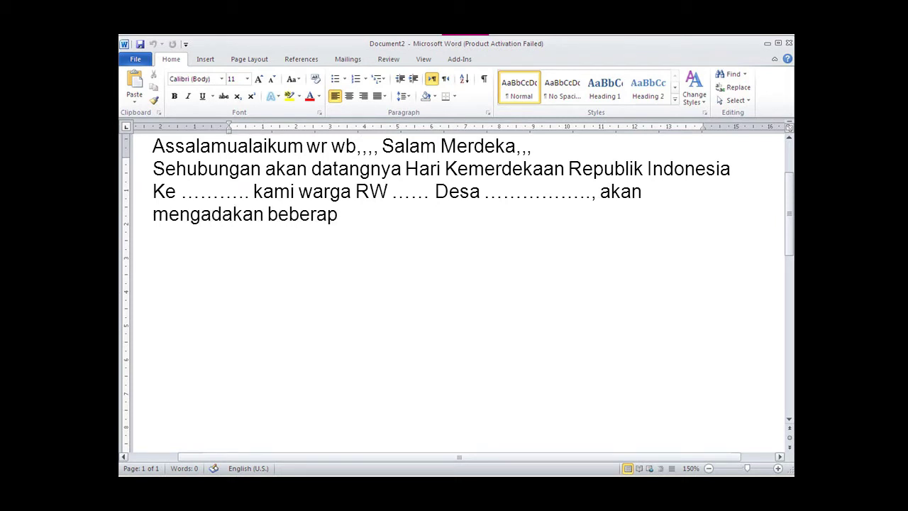
text(a perlombaan, adapun un)
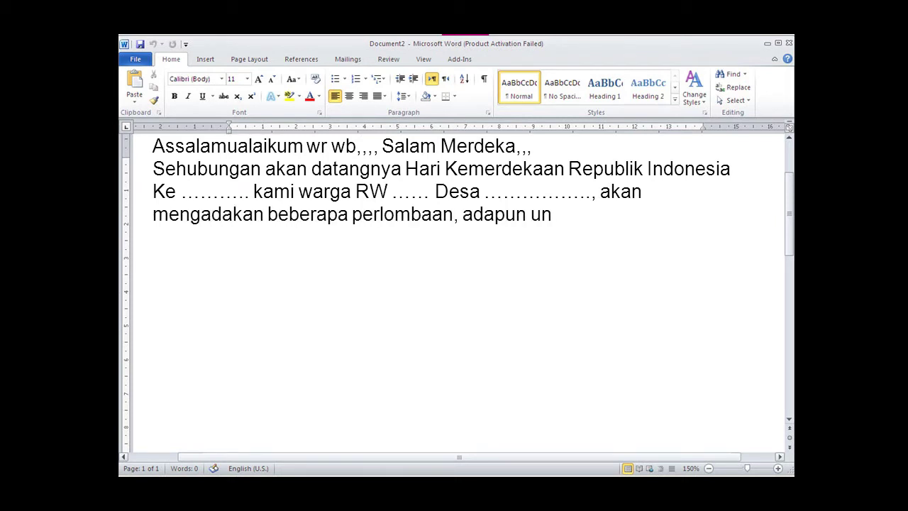
text(tuk melaksanakan)
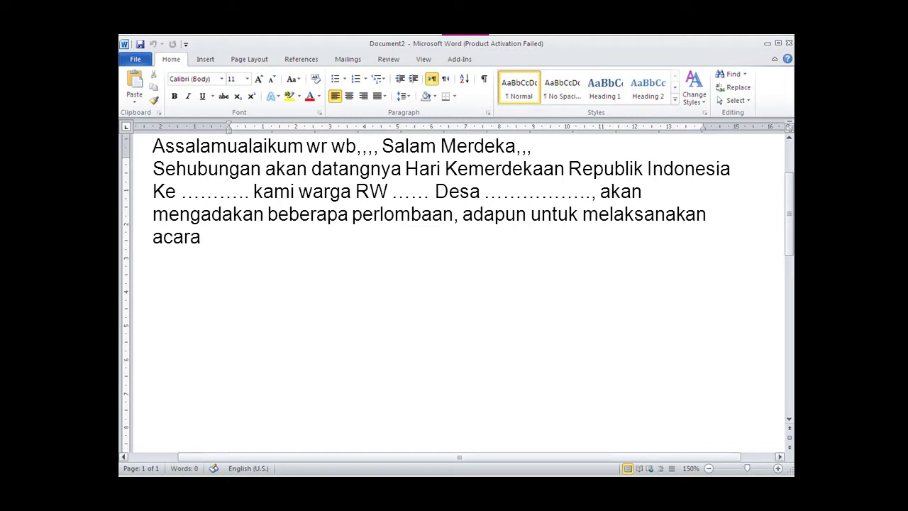
text( acara tersebut, panitia memb)
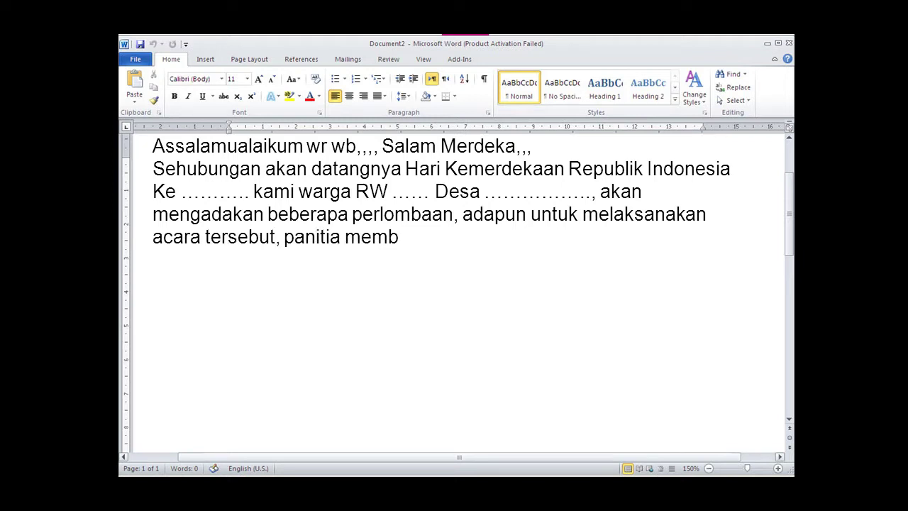
text(utuhkan dana sebesar ......)
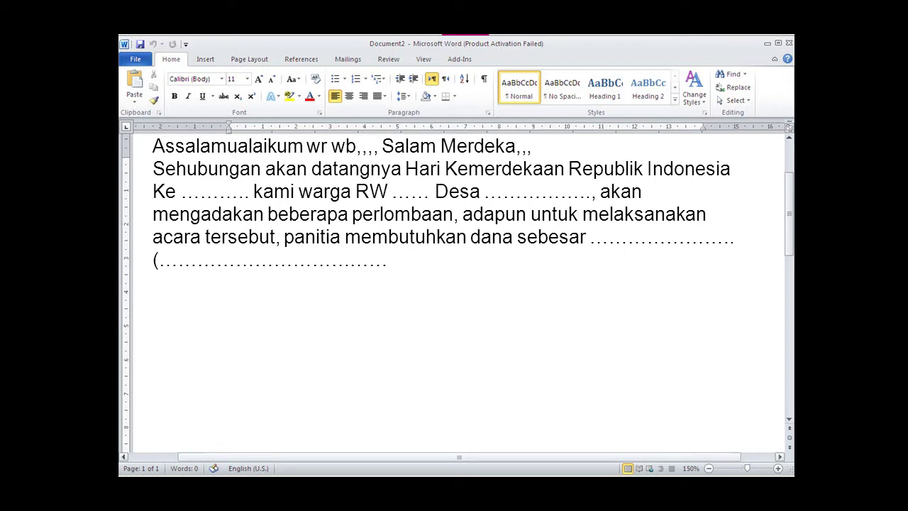
text(), dengan rincian kegi)
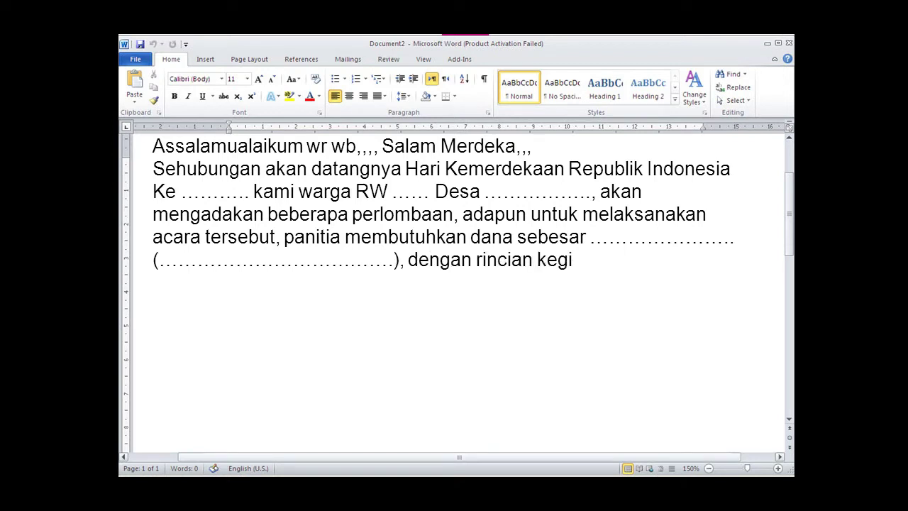
text(atan terlam)
text(ntuk k)
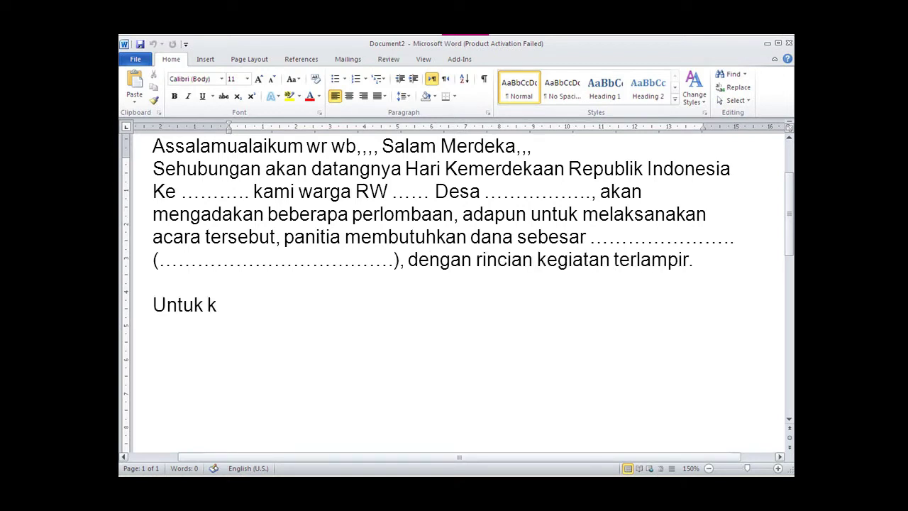
text(elancaran acara ini, mo)
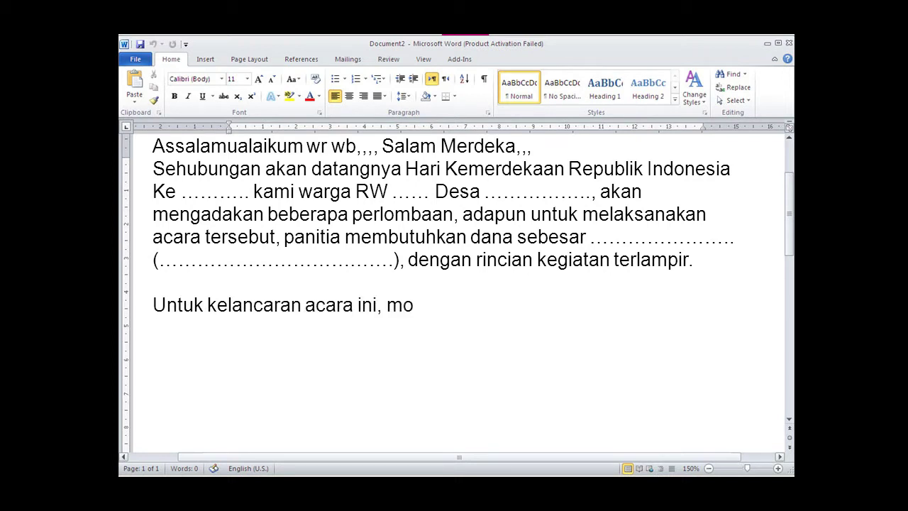
text(hon kerjasanya dari sel)
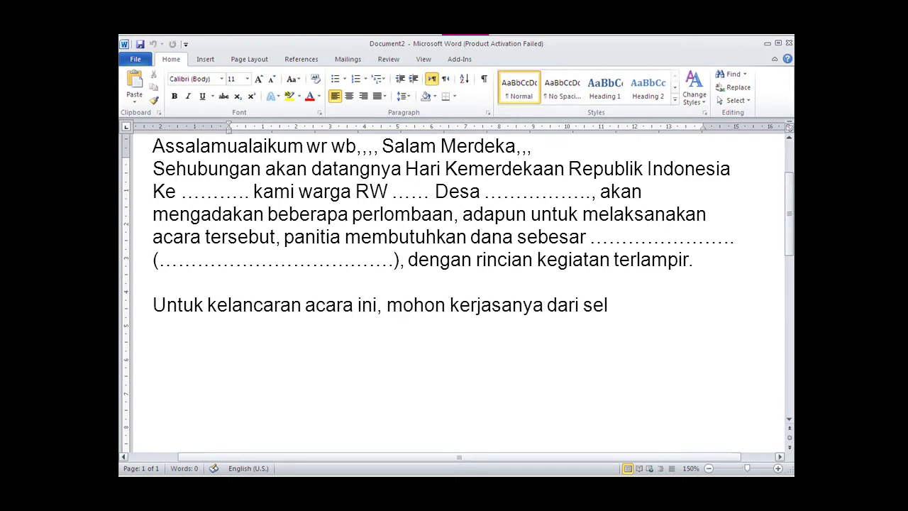
text(uruh Warga RW)
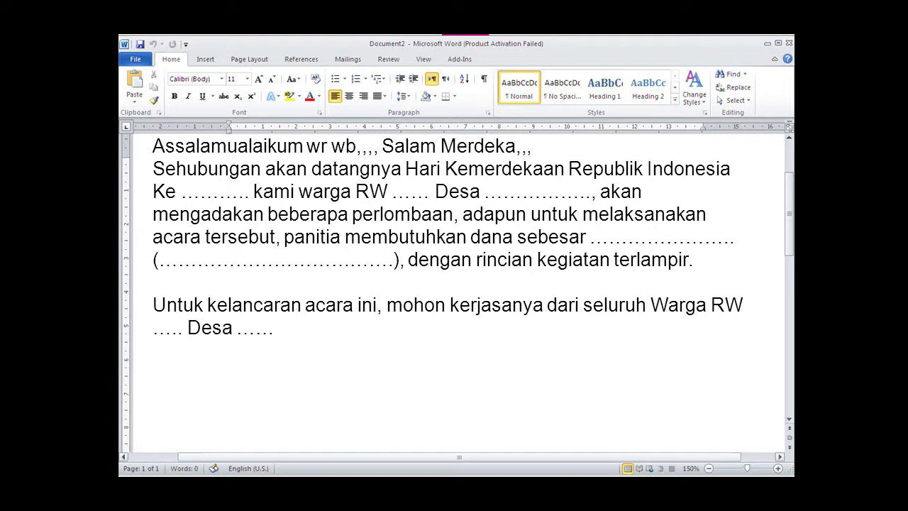
text(ntuk dapat m)
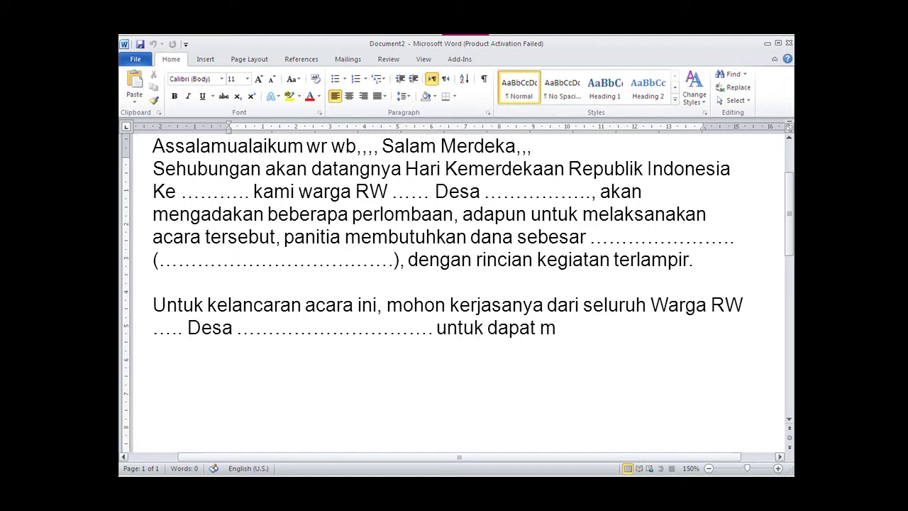
text(emberikan sumbangan se)
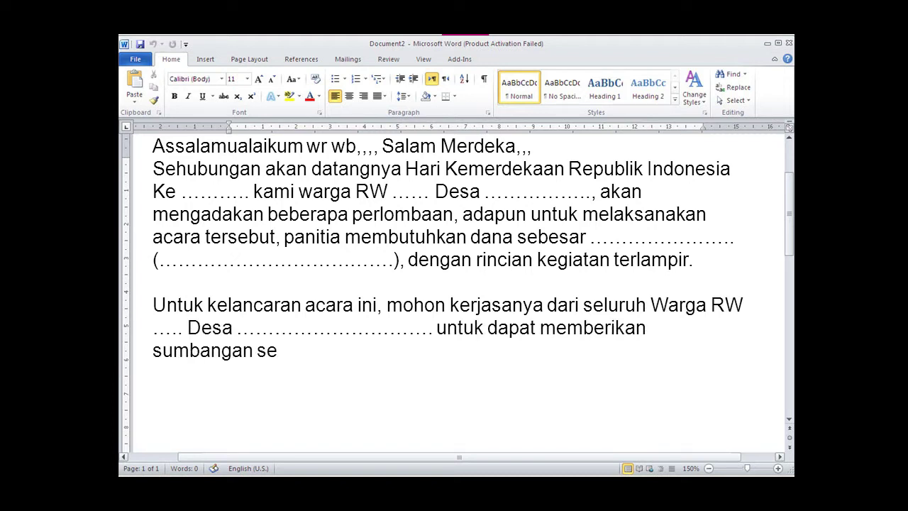
text(ikhlasnya.)
Add the closing thank-you sentence beginning 'Demikian permohonan ini' on a new line.
key(Return)
text(Demikian pe)
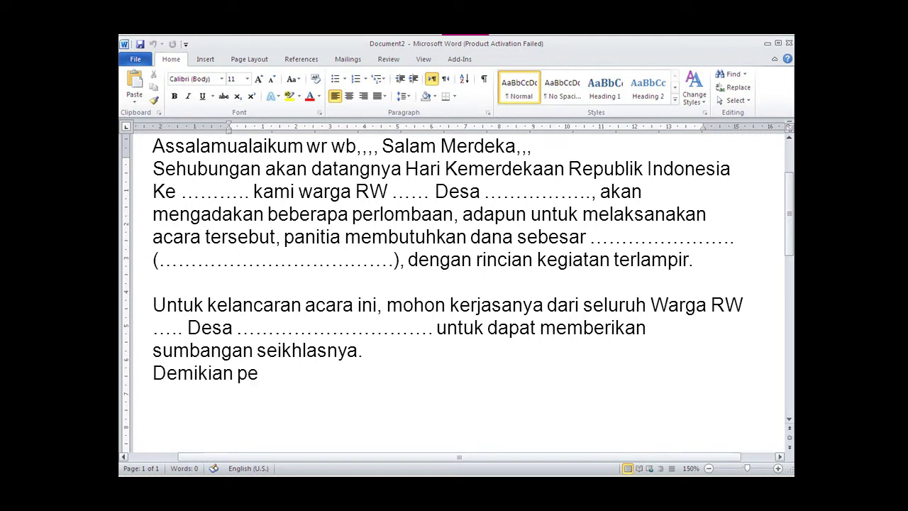
text(rmohonan ini dibuat. At)
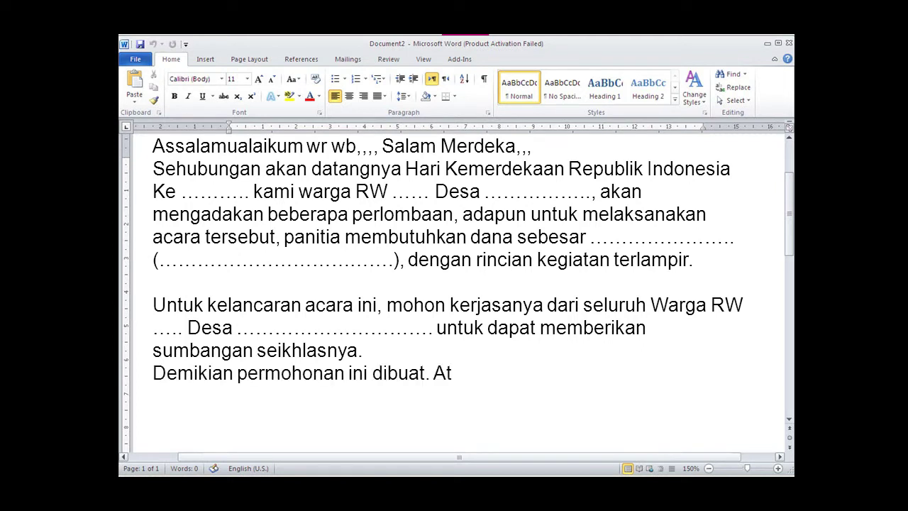
text(as segala perhatian dan)
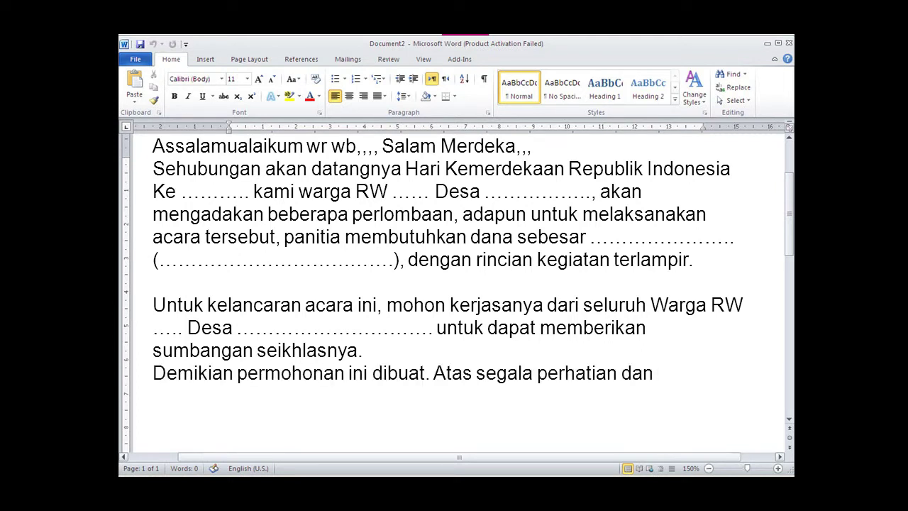
text( kerjasamanya kami ucap)
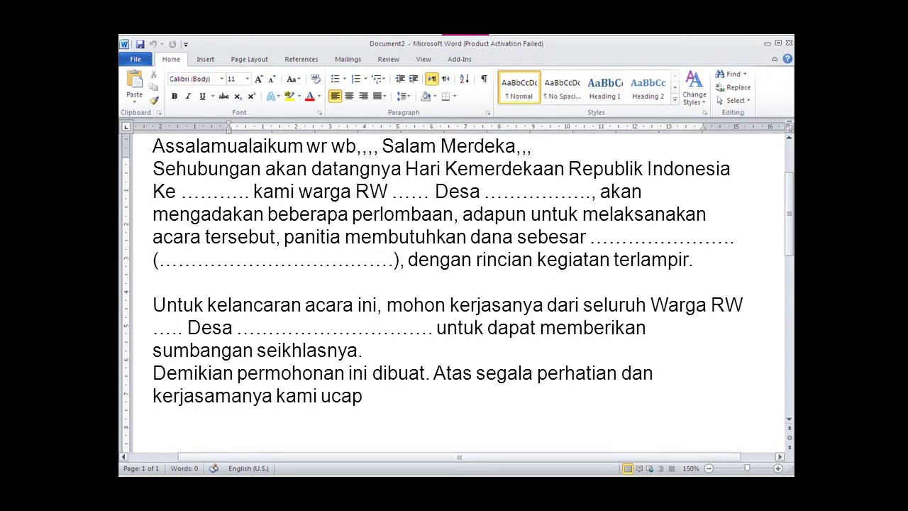
text(kan terima k)
text(Wassa)
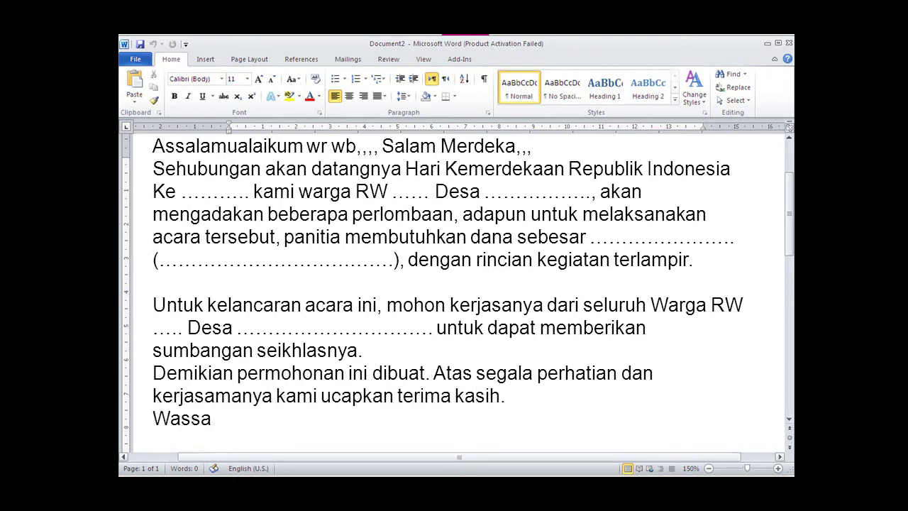
text(lamualaikum wr wb,,,,,)
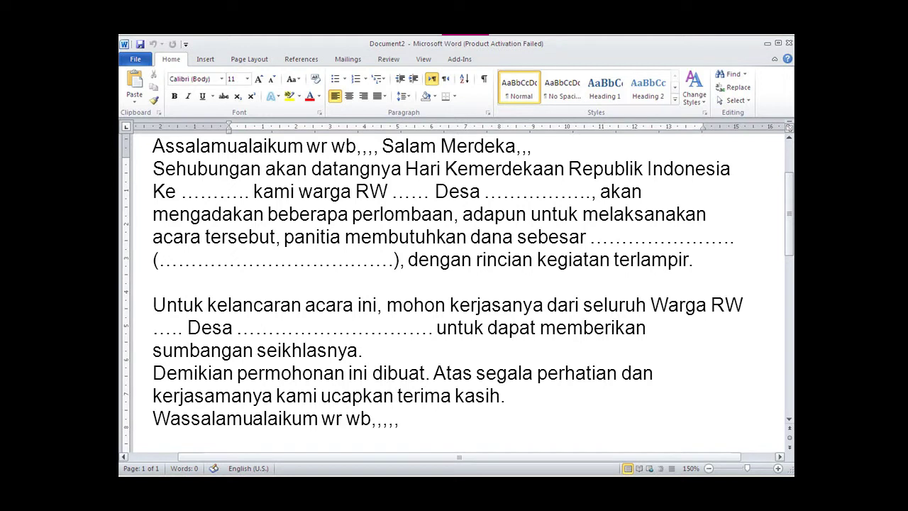
text( Merdeka ,,,)
text( Kota,)
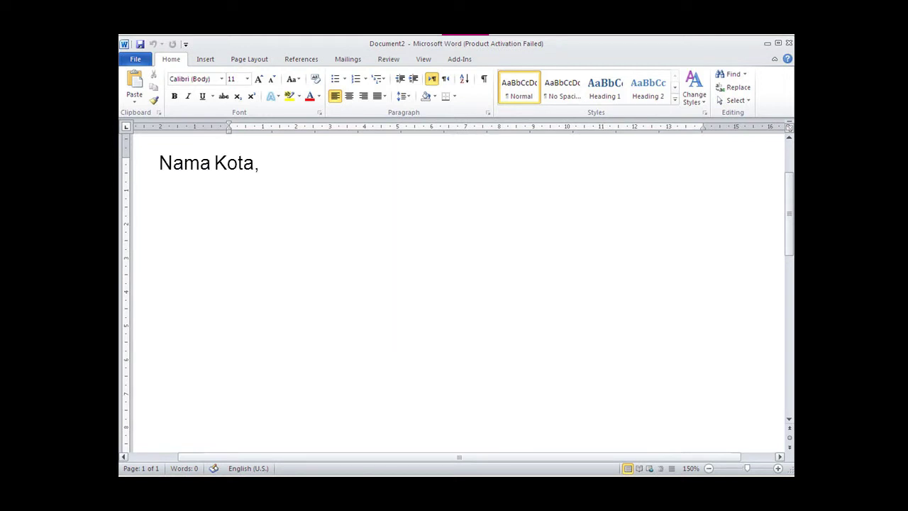
Place Ketua Panitia and Sekretaris side by side with their name lines, then Mengetahui, Ketua RW.
key(Return)
text(Ketua Panitia)
key(Tab)
key(Tab)
key(Tab)
text(Se)
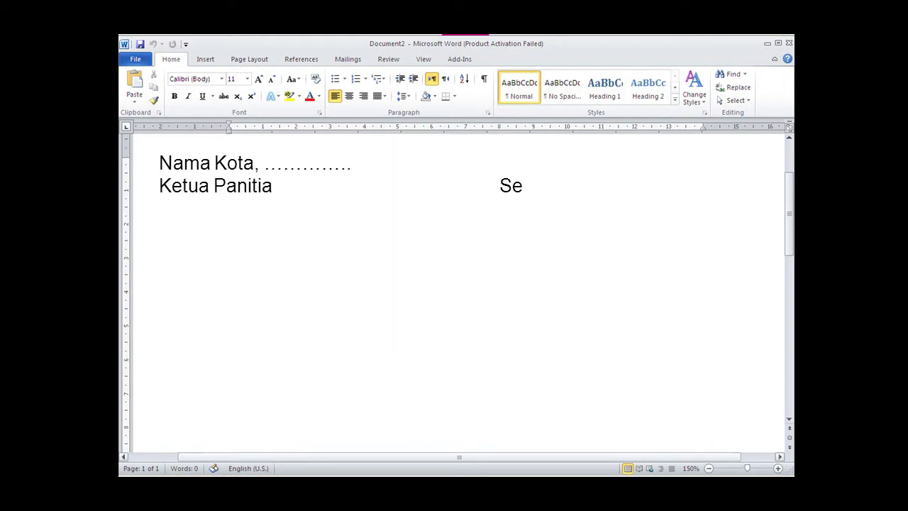
text(kretaris)
key(Return)
key(Return)
key(Return)
text(Nama Ketua						Nam)
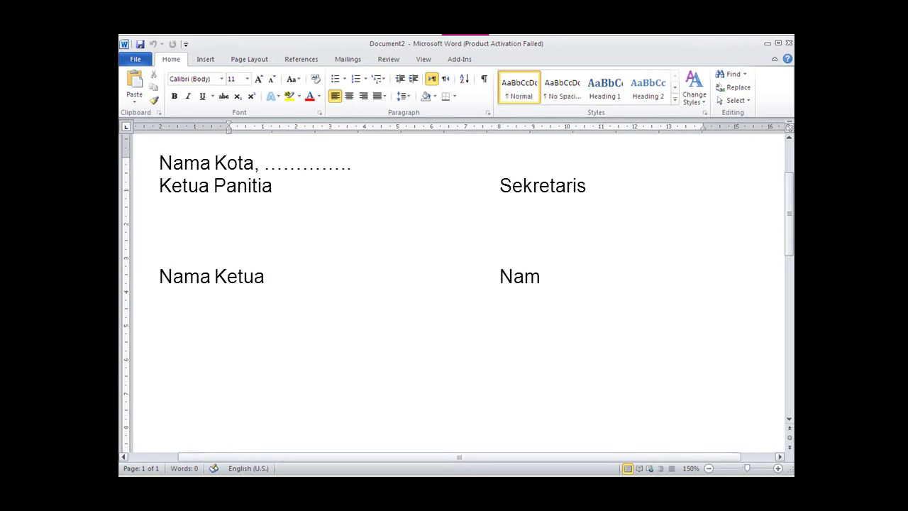
text(a Sekretaris)
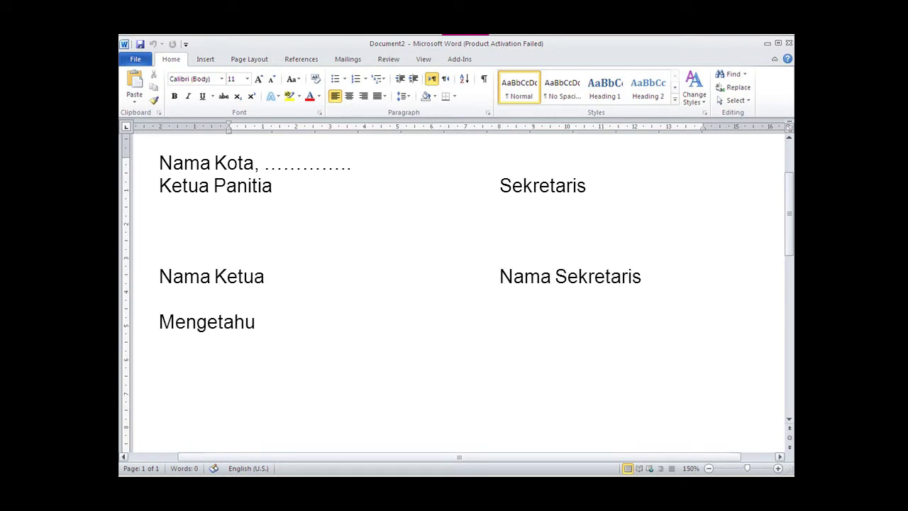
text(  Mengetahui, Ketua RW ...... Desa)
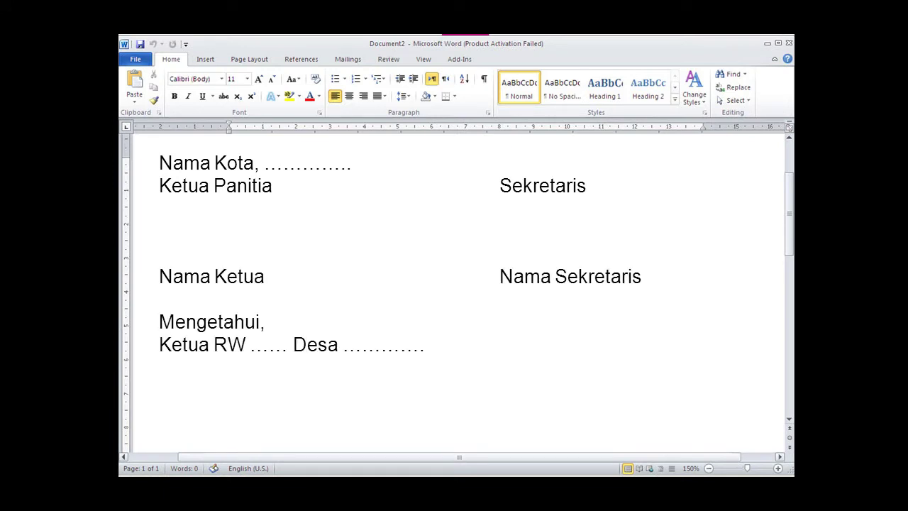
key(Return)
key(Return)
key(Return)
Finish the Nama Kepala Desa line and make the whole letter single-spaced with 0 pt after.
text(Nama K)
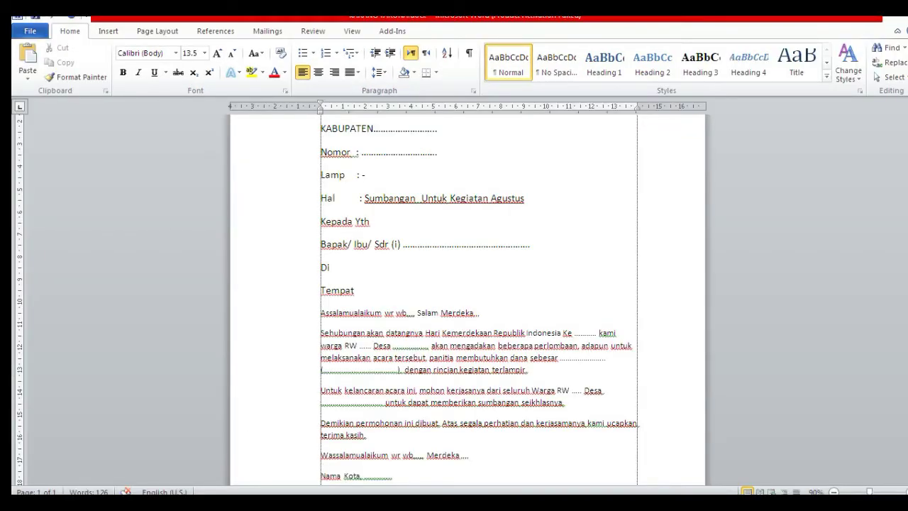
scroll(468, 298, up, 3)
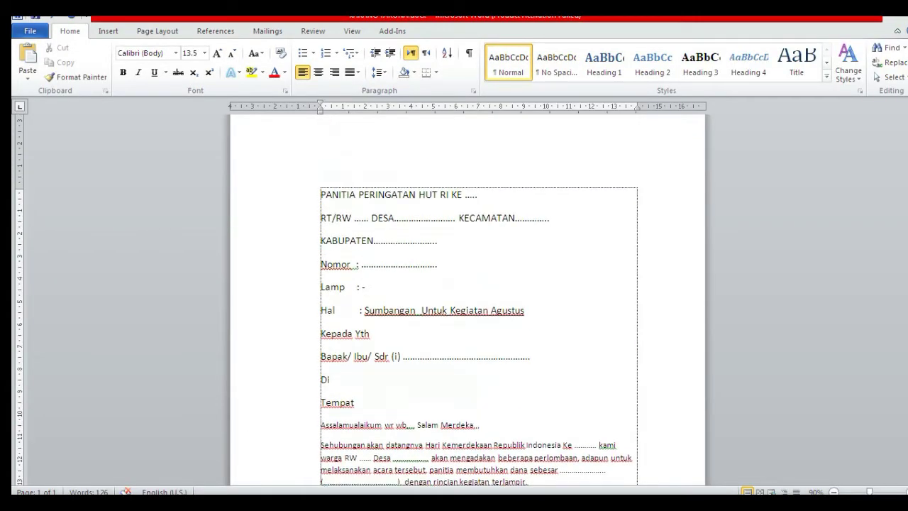
click(312, 194)
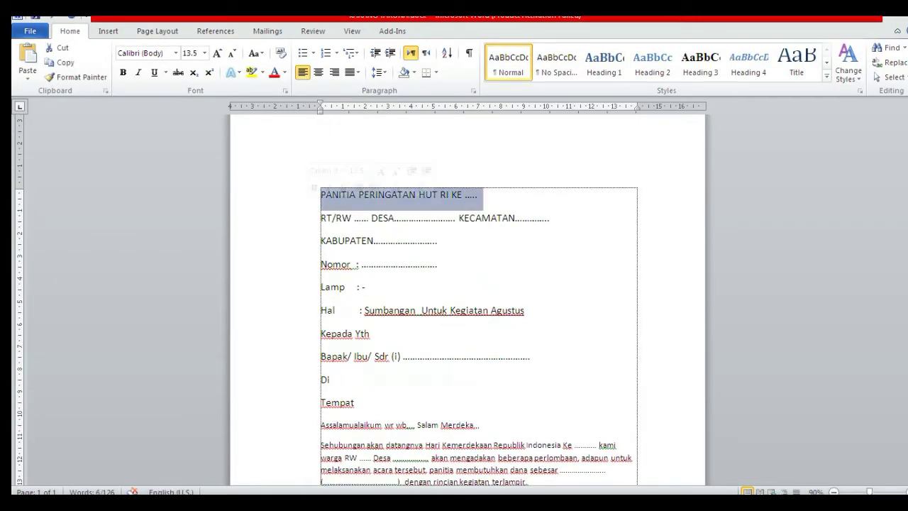
key(ctrl+a)
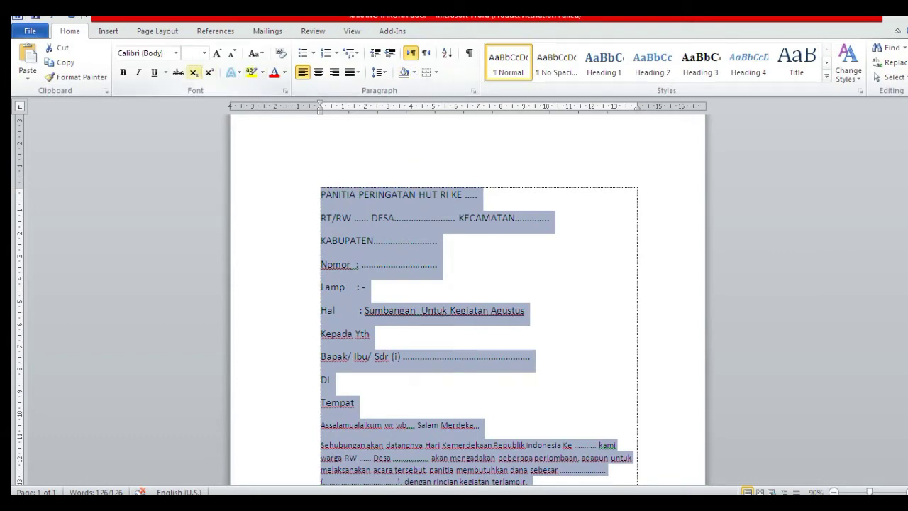
click(473, 91)
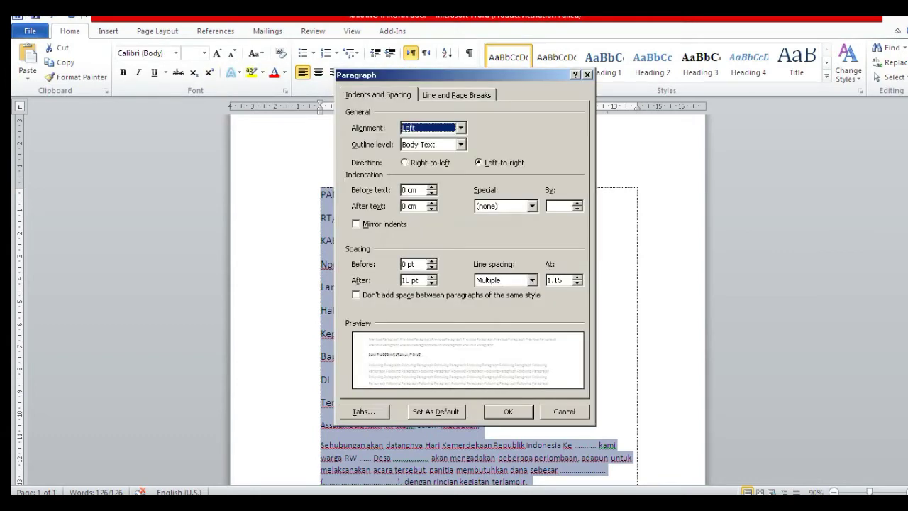
click(410, 280)
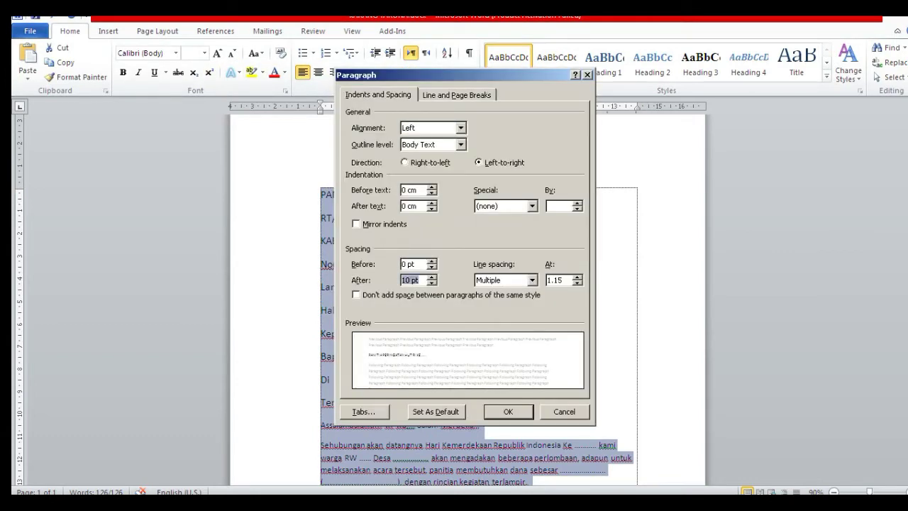
text(0)
click(532, 279)
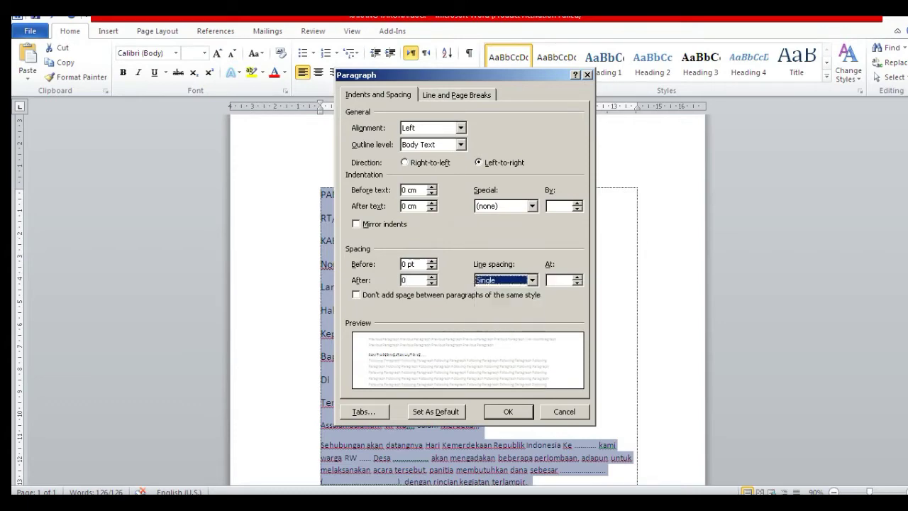
click(497, 287)
click(508, 411)
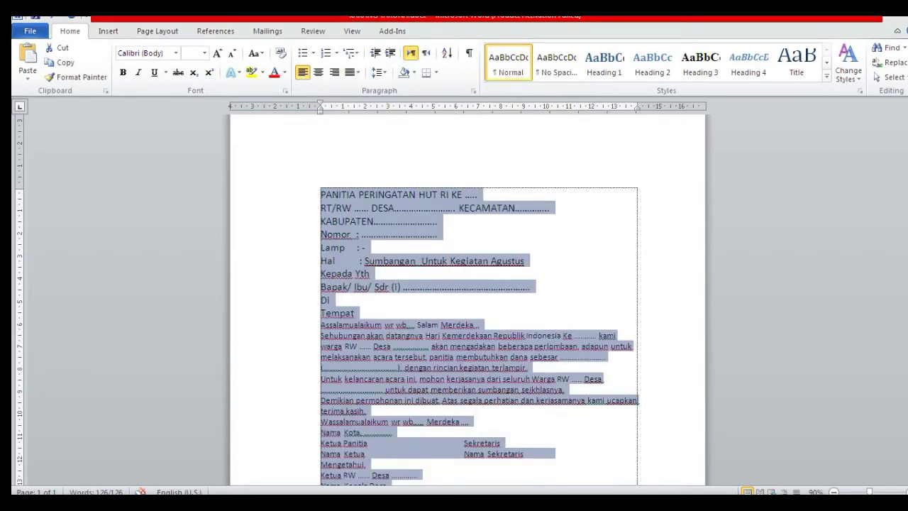
Set the whole letter in Times New Roman, 12 pt.
click(175, 53)
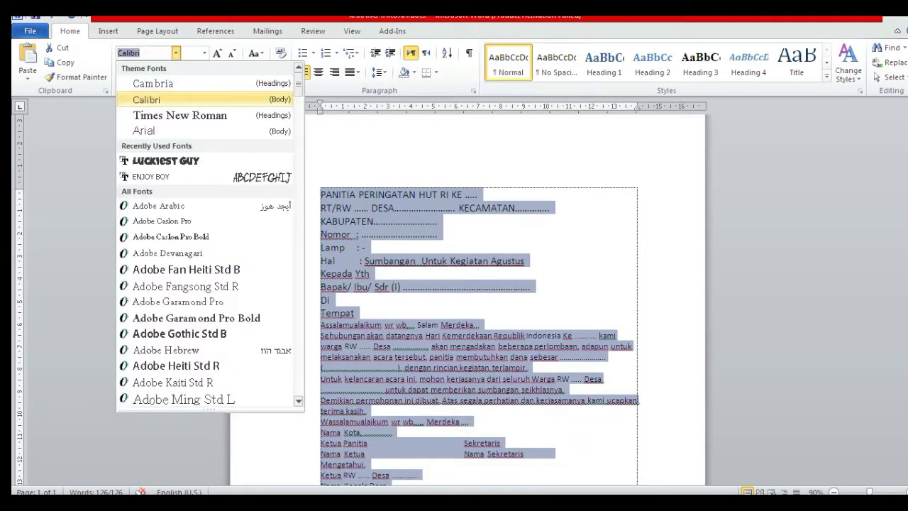
click(180, 115)
click(204, 52)
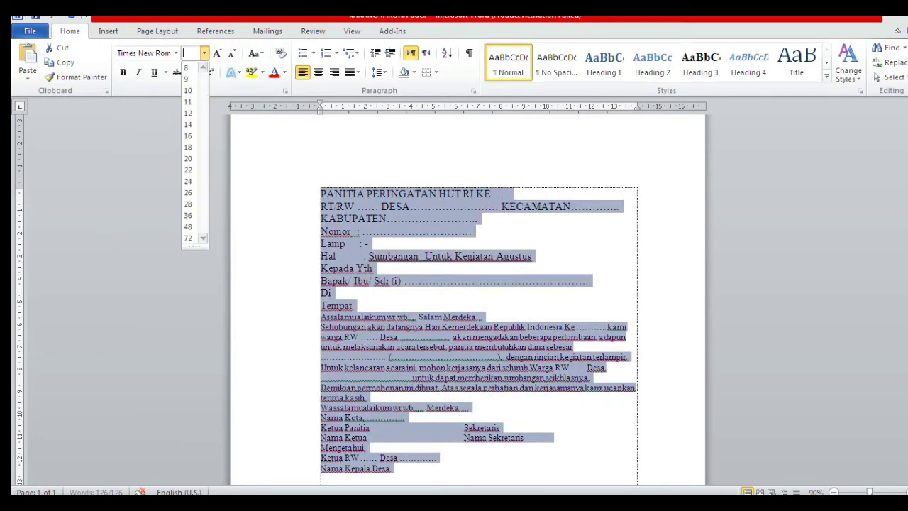
click(188, 113)
click(367, 259)
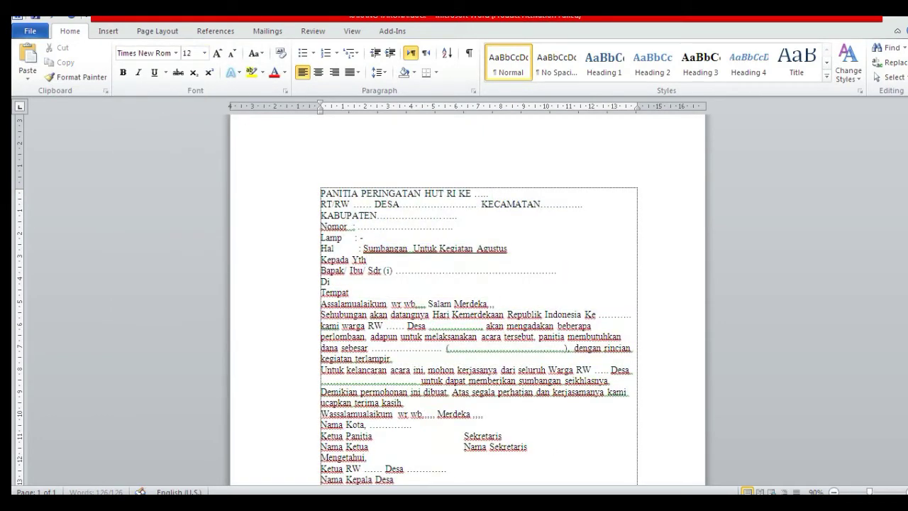
ctrl+scroll(366, 259, up, 4)
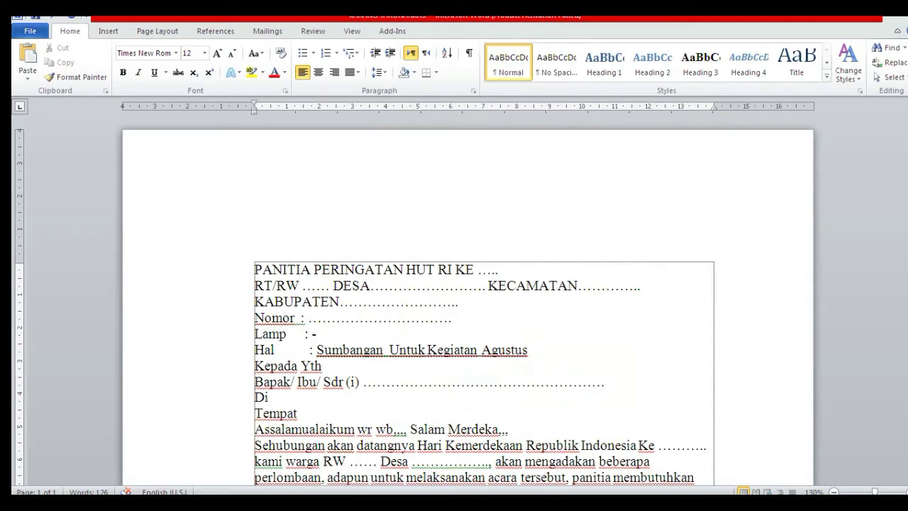
Make the three heading lines bold and centred.
drag(254, 269, 465, 303)
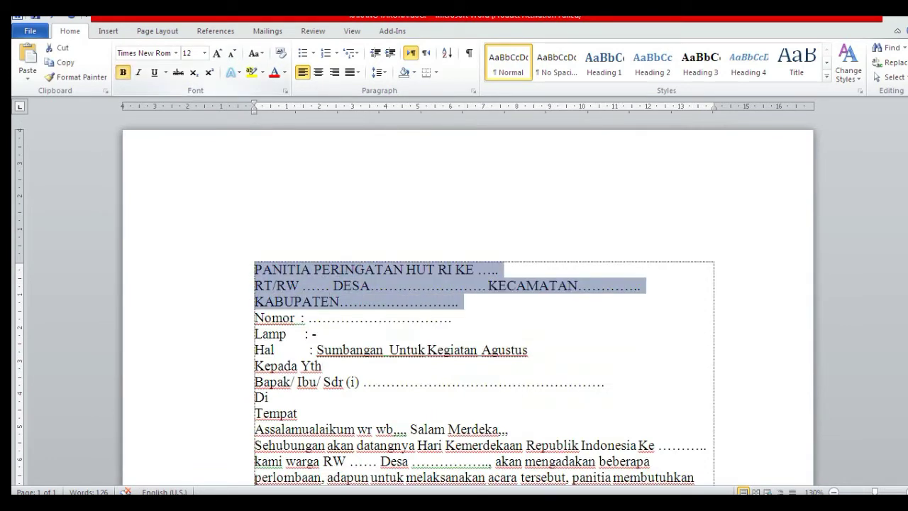
click(123, 72)
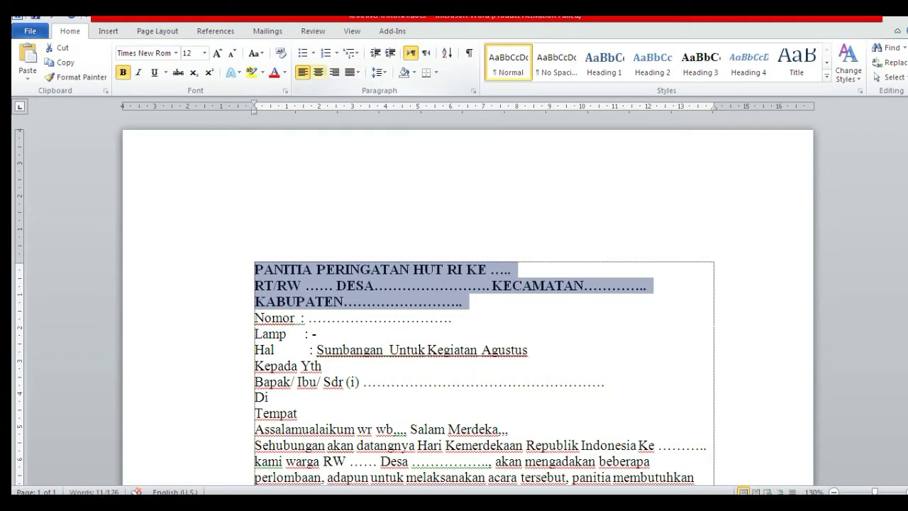
click(318, 71)
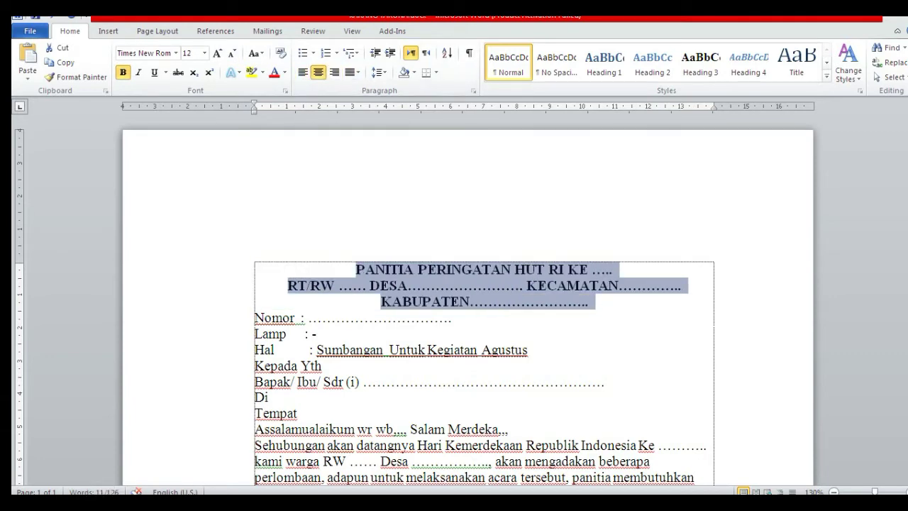
click(204, 52)
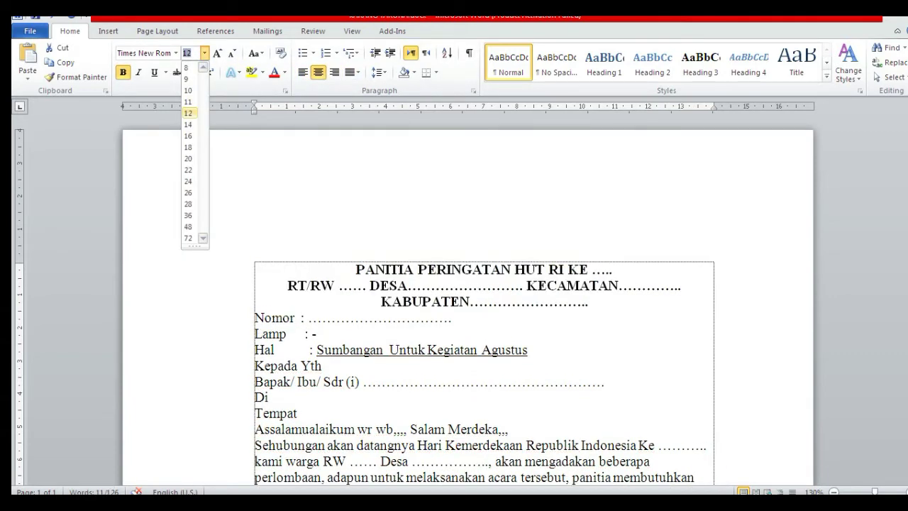
key(Escape)
Enlarge the first heading line to 14 pt and add two blank lines below the heading.
drag(355, 270, 619, 270)
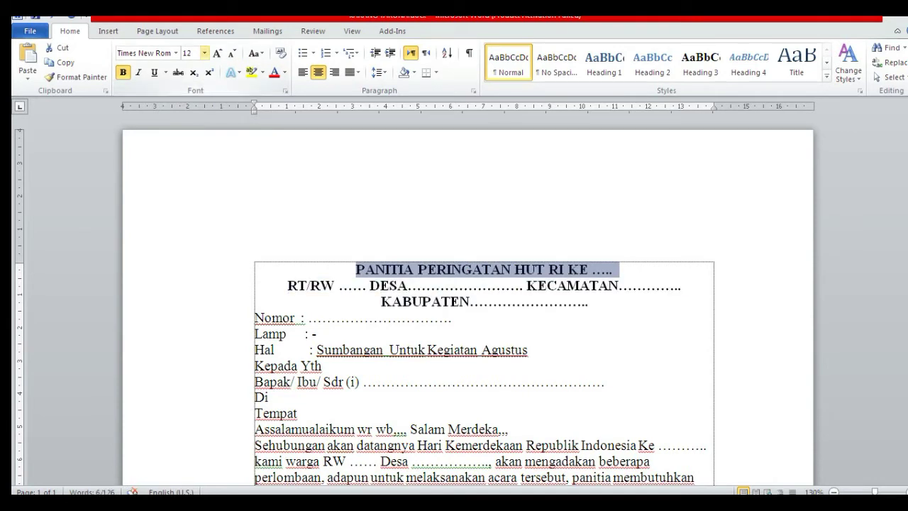
click(204, 53)
click(188, 125)
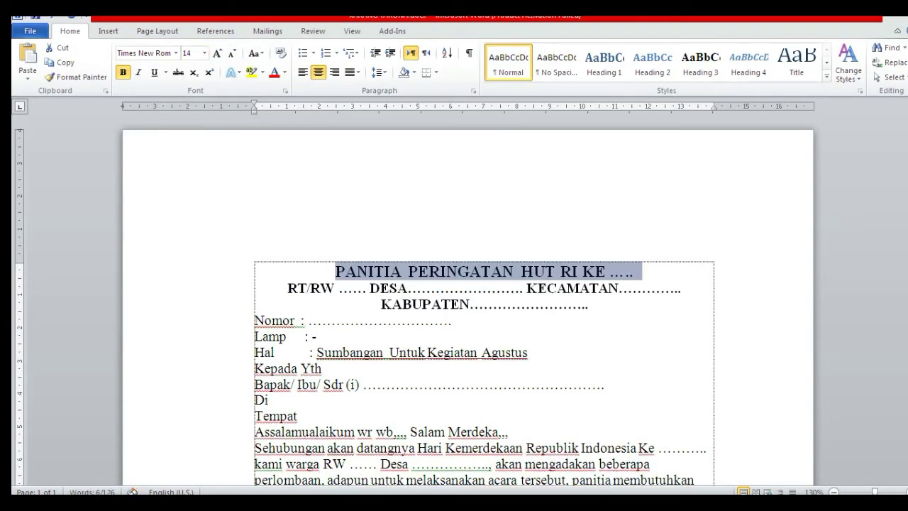
click(589, 304)
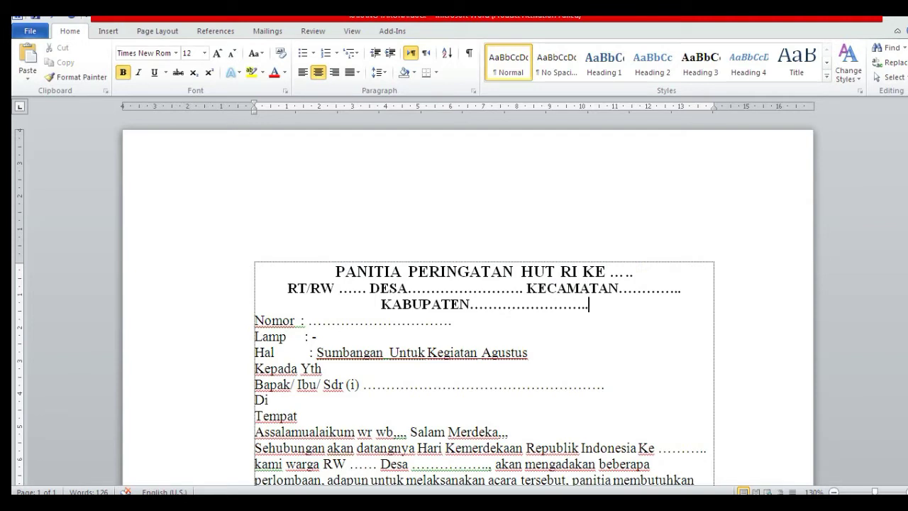
key(Return)
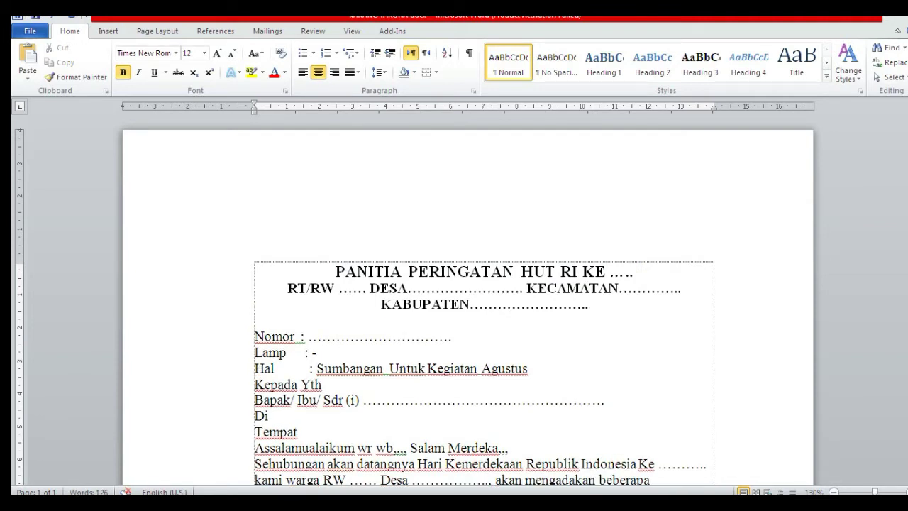
key(Return)
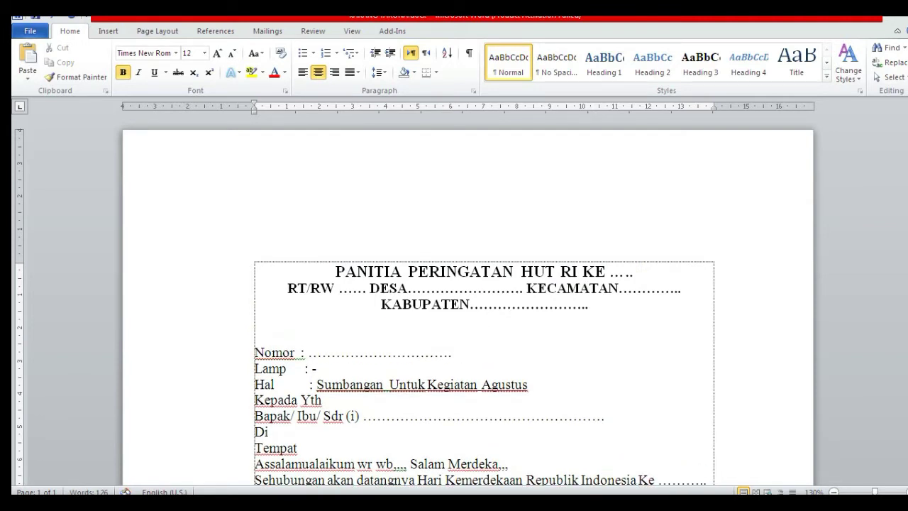
Add a thick 3 pt solid bottom border beneath the letterhead heading.
click(158, 31)
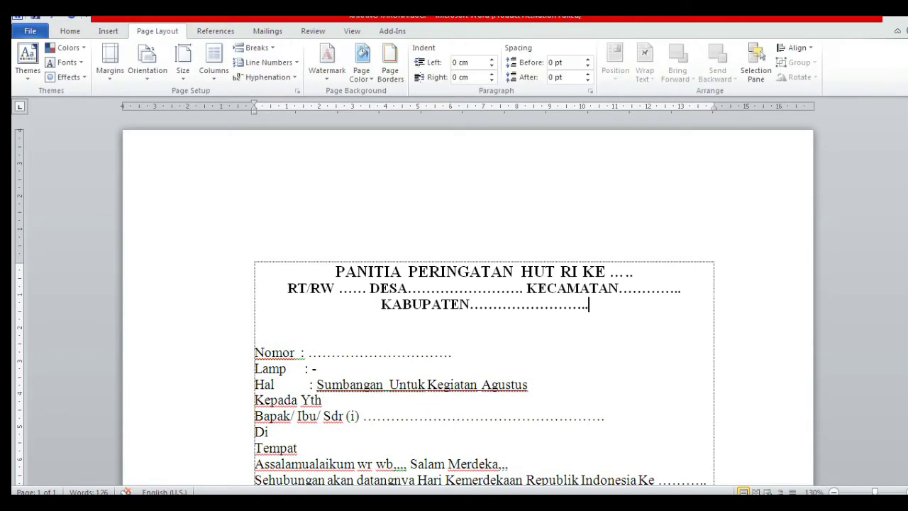
click(390, 63)
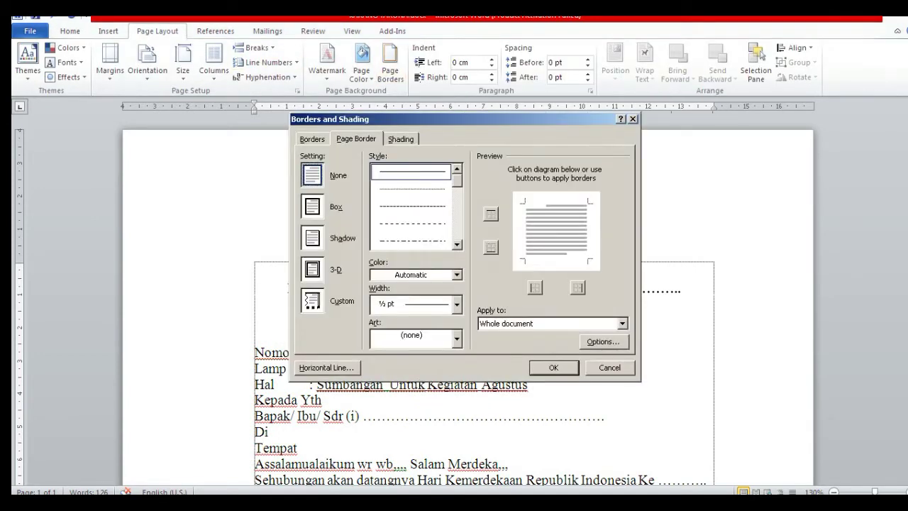
key(ctrl+shift+Tab)
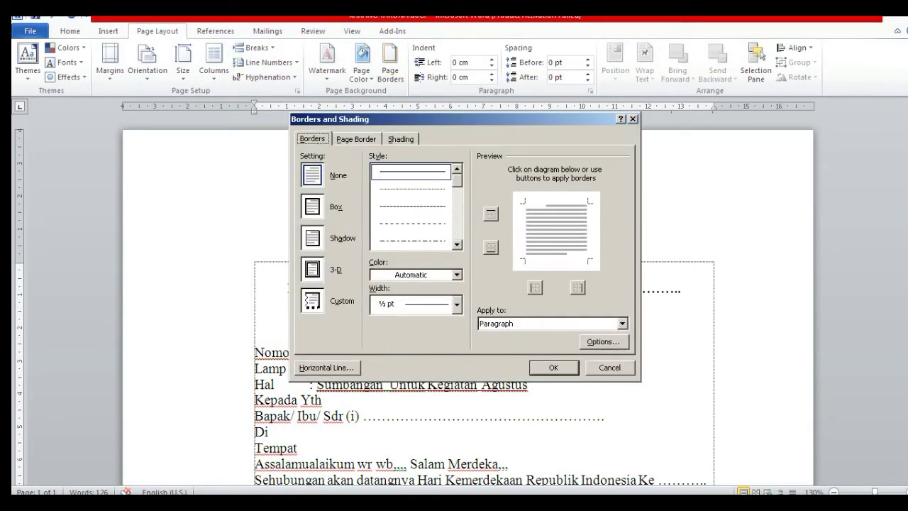
key(Down)
key(Down)
key(Down)
key(Down)
key(Down)
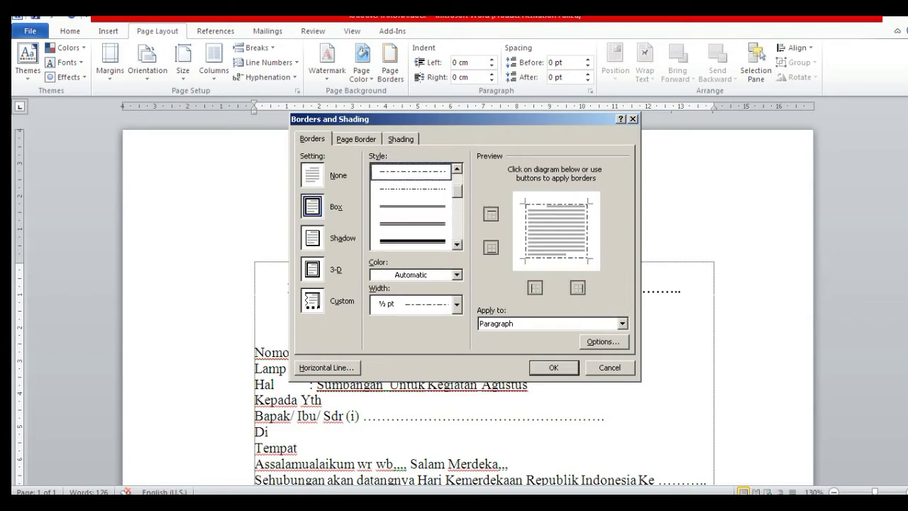
key(Down)
key(Down)
key(Down)
key(alt+n)
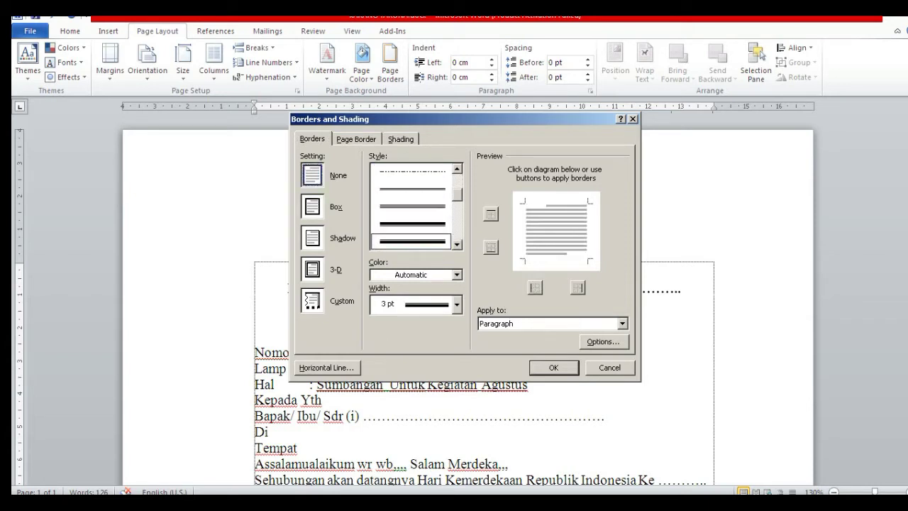
key(alt+b)
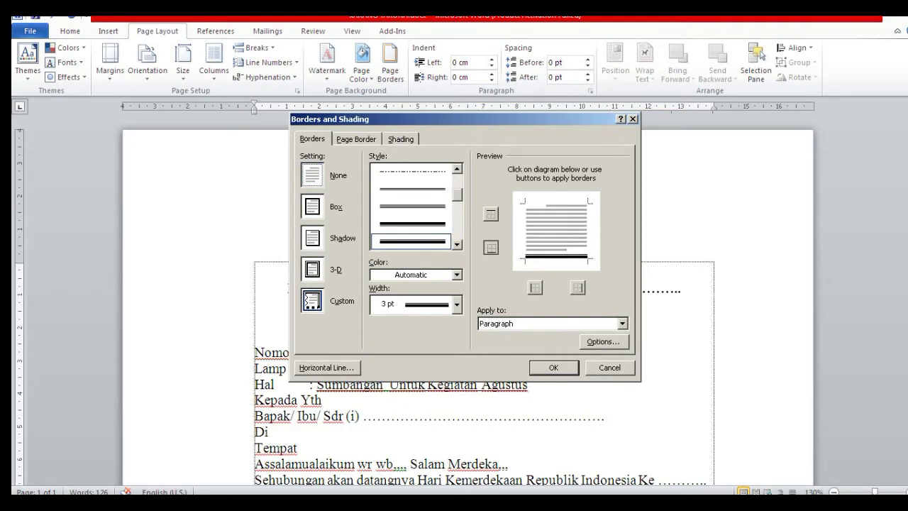
key(Return)
key(alt+p)
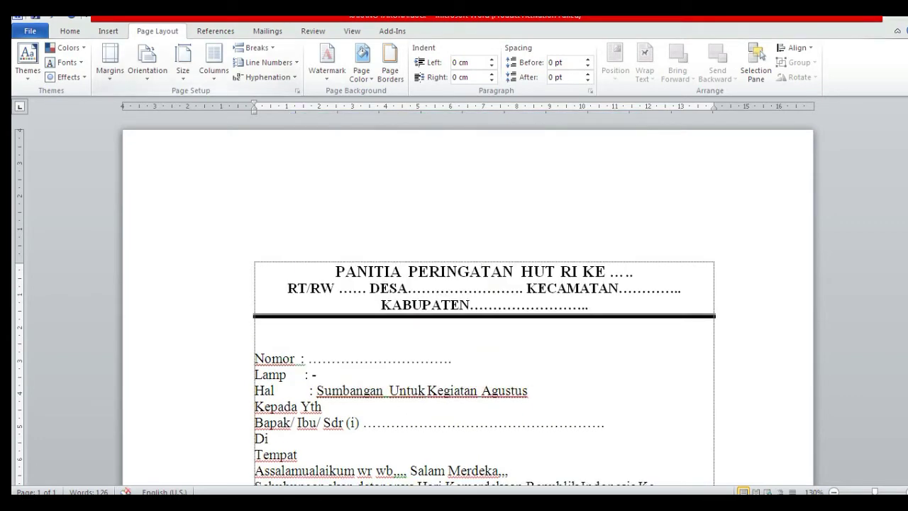
Set custom page margins of 1 cm at the top and 3 cm on the left.
key(m)
key(Up)
key(Return)
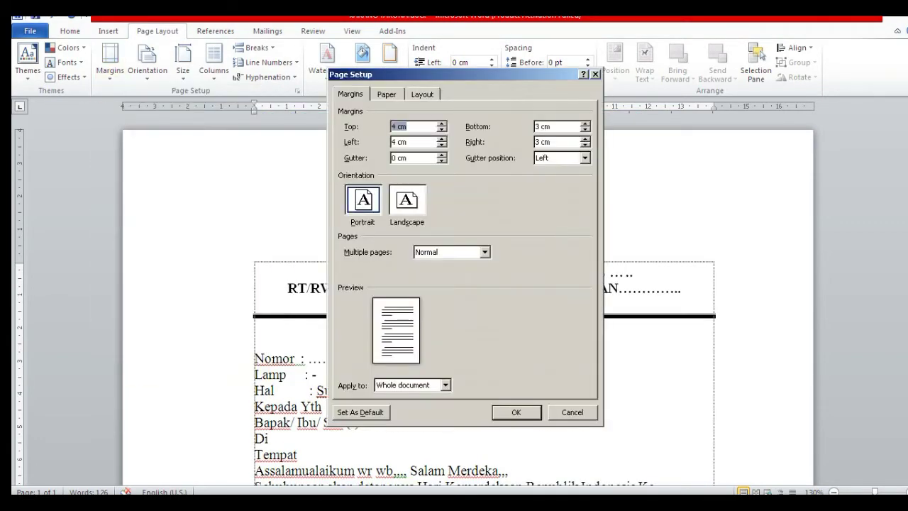
key(Tab)
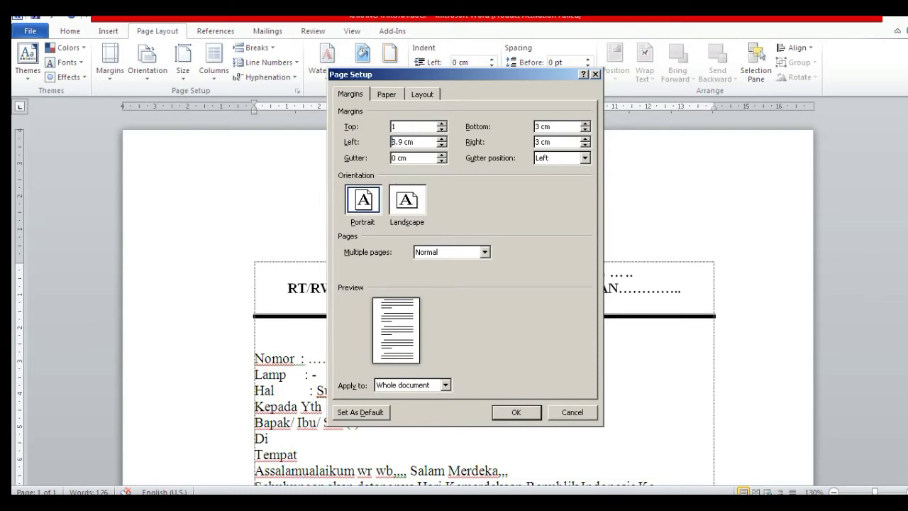
drag(391, 141, 414, 142)
text(3)
key(Return)
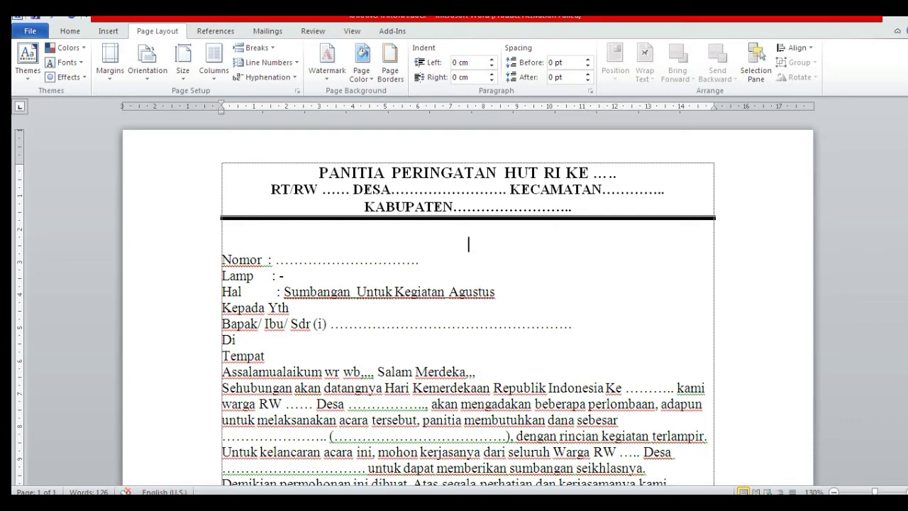
Set the proofing language of the whole letter to Indonesian.
click(269, 260)
key(ctrl+a)
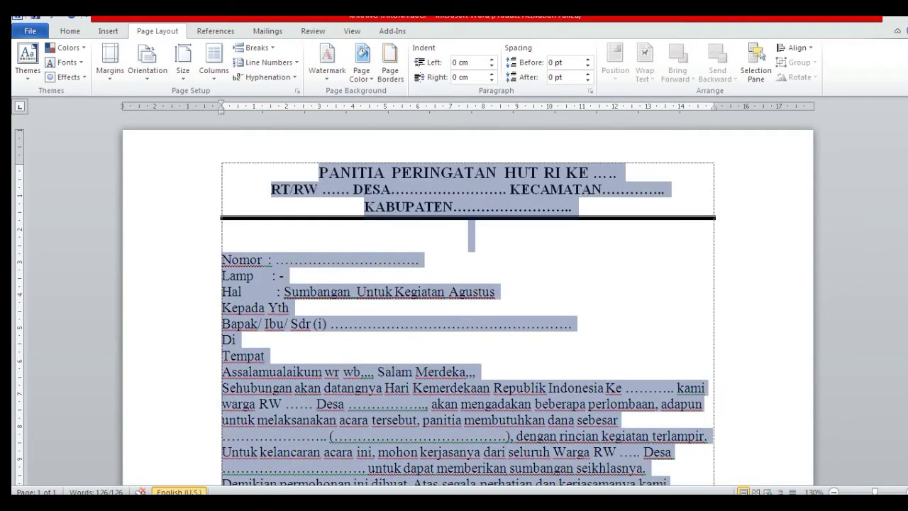
click(179, 492)
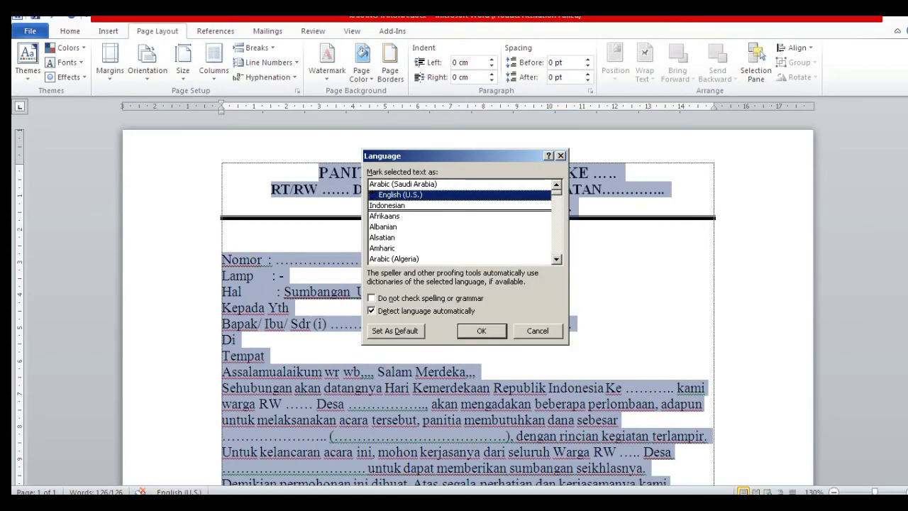
key(Down)
key(Return)
click(290, 307)
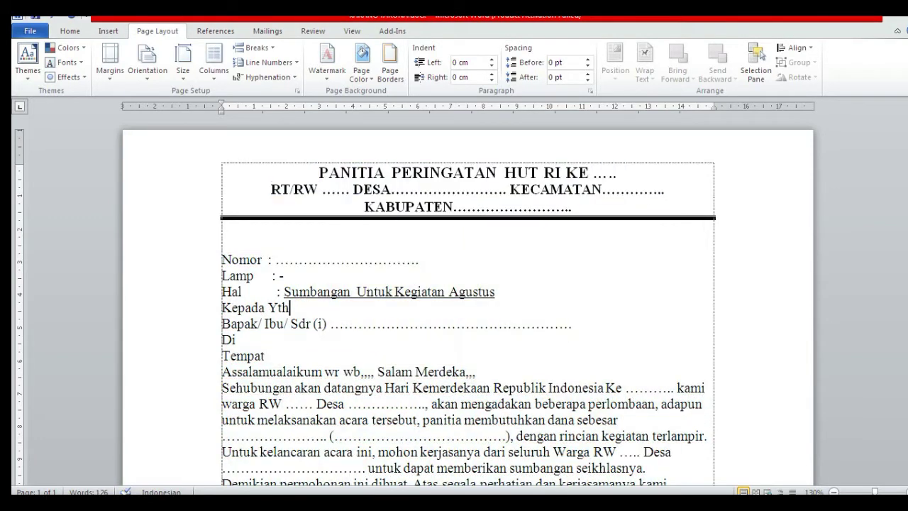
Tab-align the colons after Nomor, Lamp and Hal.
click(268, 259)
key(Tab)
click(273, 275)
key(Tab)
click(273, 291)
key(Tab)
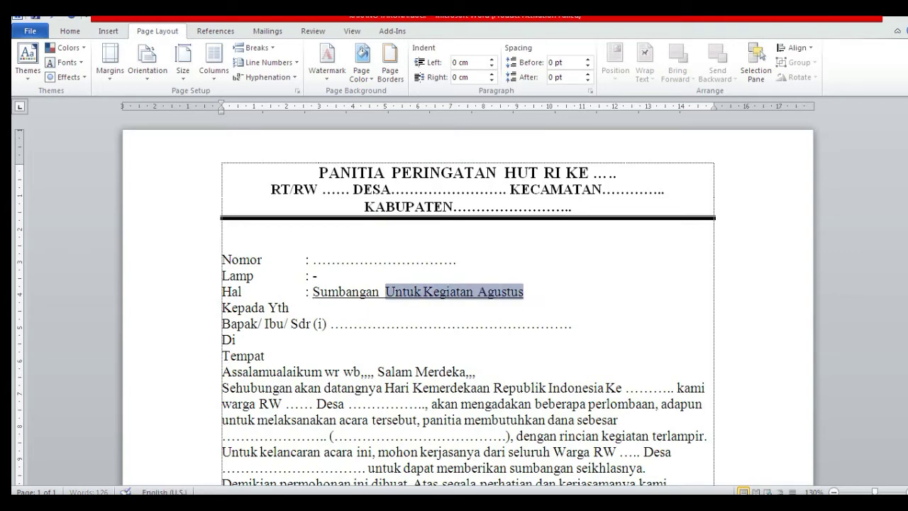
Make the subject 'Sumbangan Untuk Kegiatan Agustus' bold.
drag(523, 292, 312, 292)
click(70, 32)
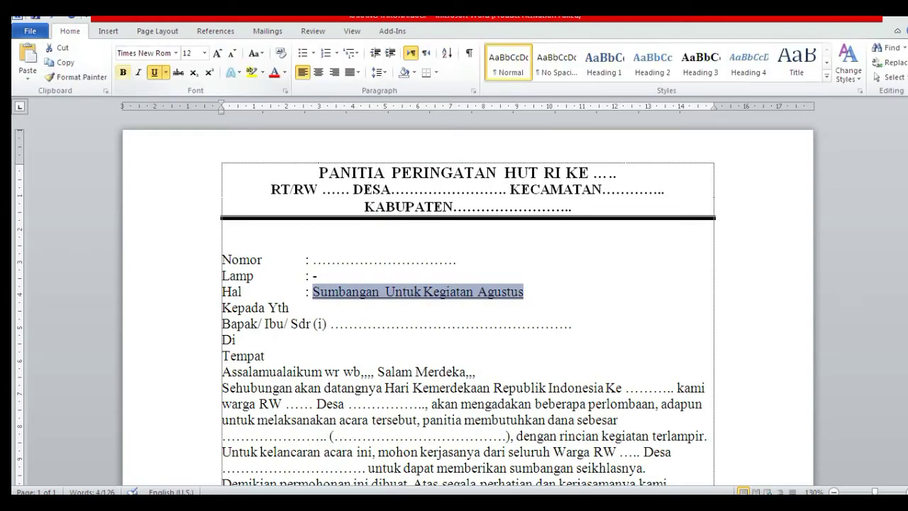
click(123, 72)
scroll(468, 319, down, 2)
click(266, 271)
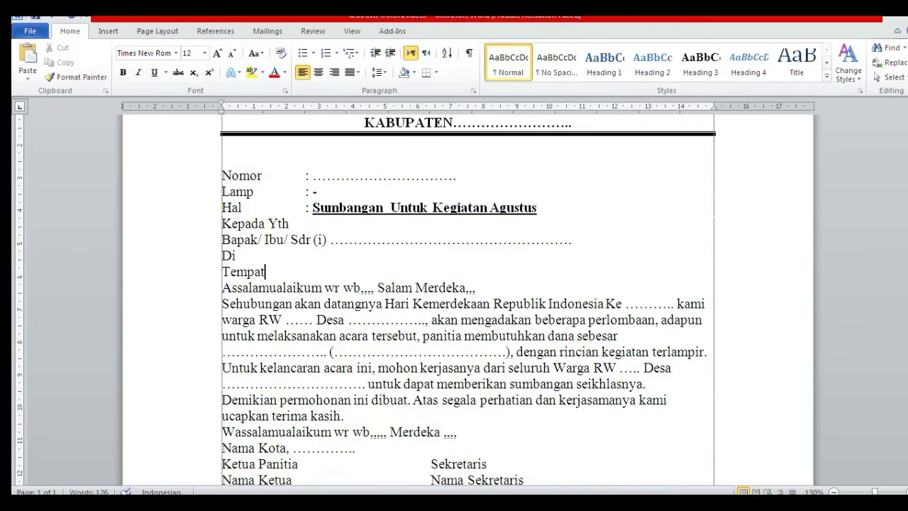
Add two blank lines before Kepada Yth and one after Tempat.
key(Return)
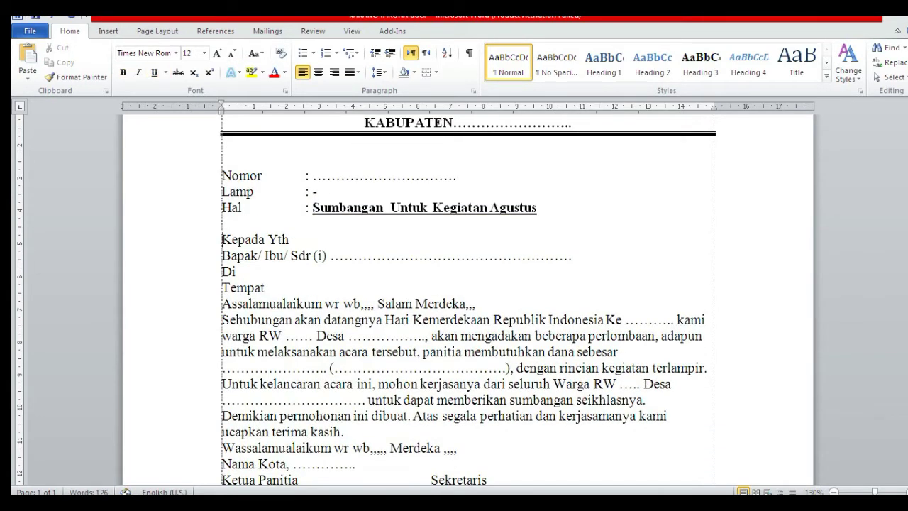
key(Return)
click(265, 303)
key(Return)
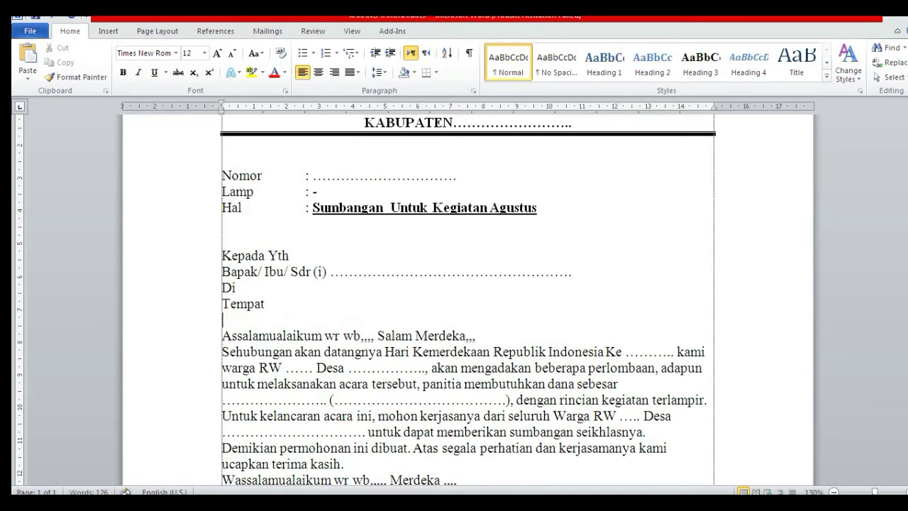
Shorten the dotted line after Bapak/ Ibu/ Sdr (i) by deleting the extra dots.
double_click(526, 271)
click(526, 271)
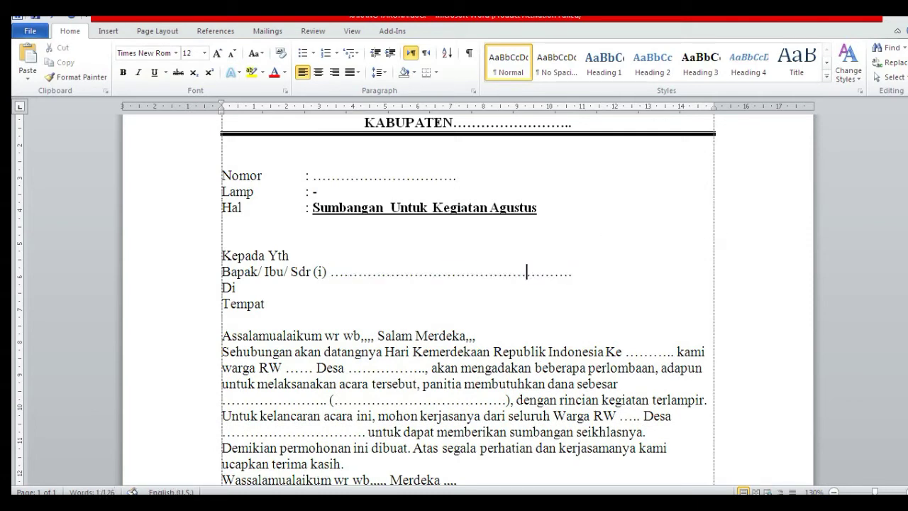
drag(498, 272, 554, 272)
key(Delete)
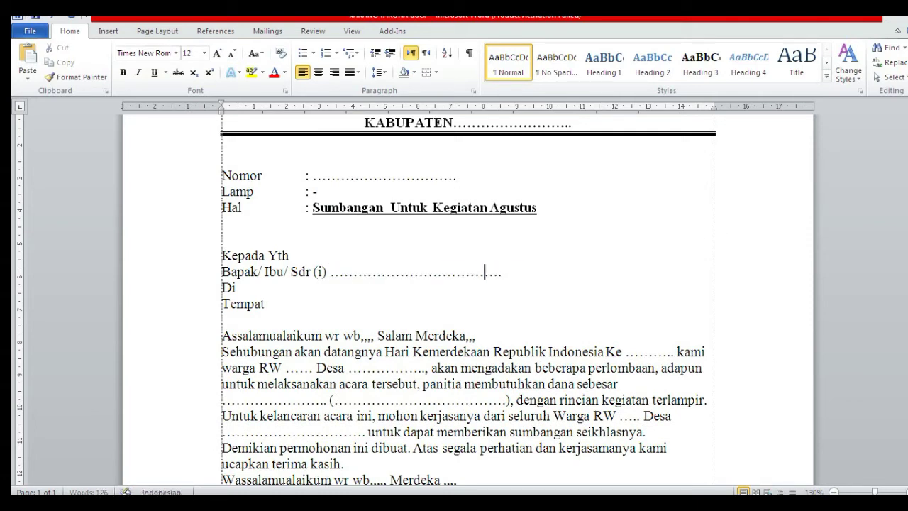
Add more blank lines around the address block and select the Assalamualaikum greeting line.
key(Down)
key(Down)
key(Down)
key(Return)
click(222, 240)
key(Return)
key(Down)
key(Down)
key(Down)
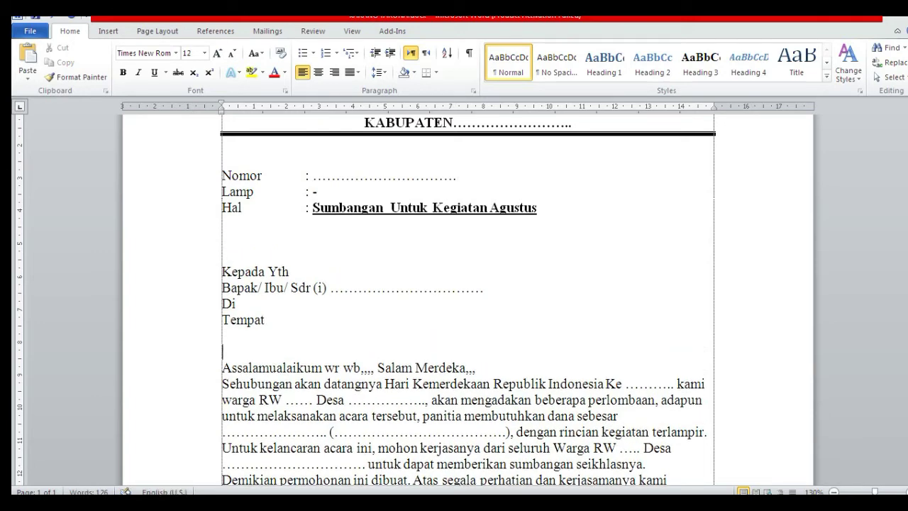
key(Down)
key(shift+Down)
Bold the Assalamualaikum greeting and add a blank line before the Sehubungan paragraph.
click(123, 72)
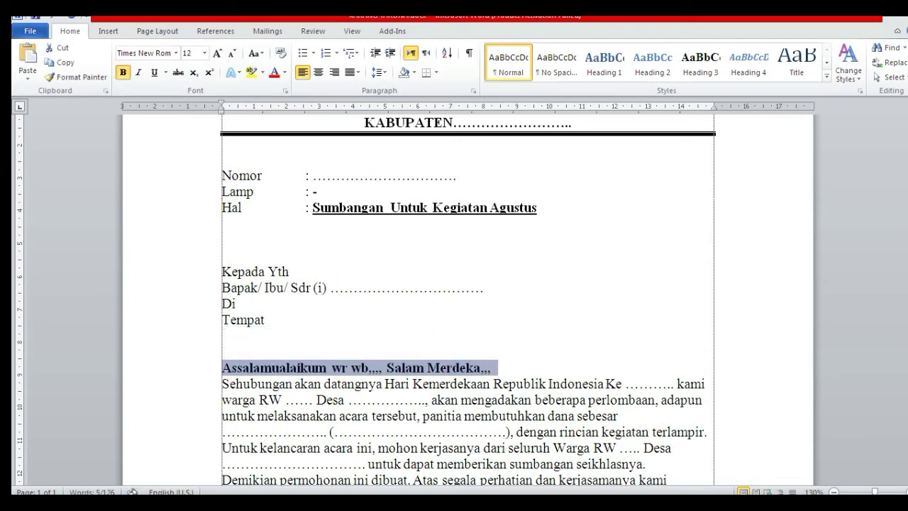
click(417, 415)
scroll(418, 415, down, 1)
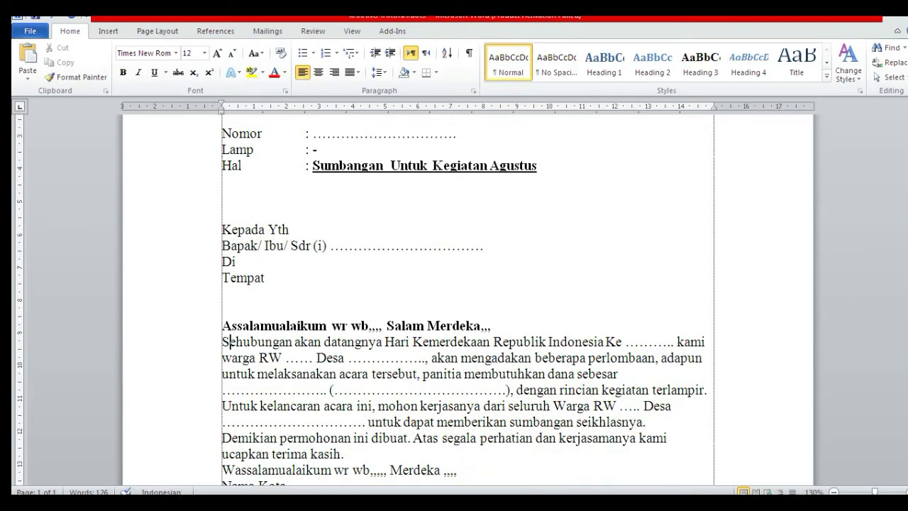
key(Return)
Justify the body paragraphs.
scroll(418, 319, down, 2)
drag(347, 289, 442, 369)
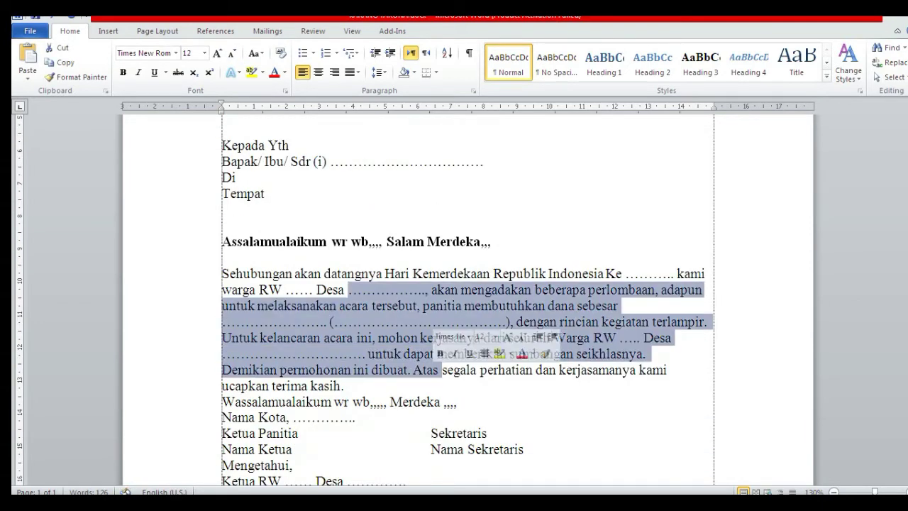
click(359, 72)
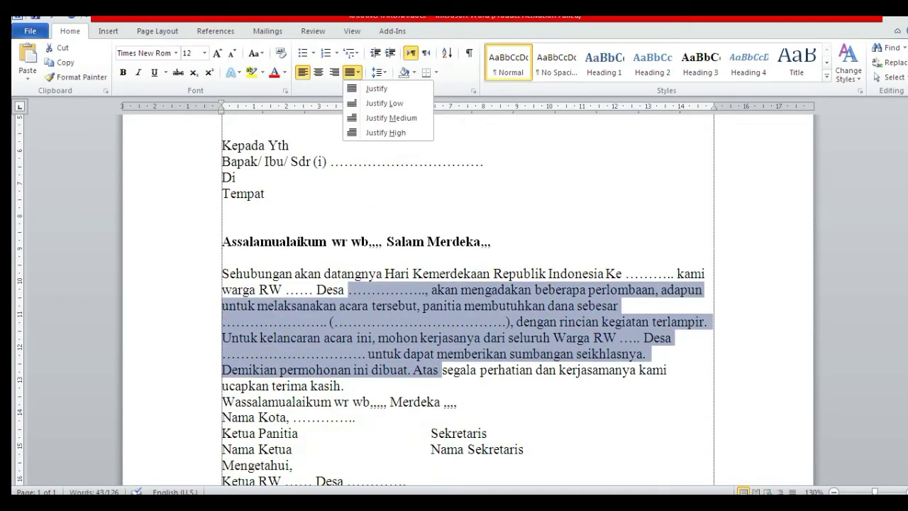
click(376, 88)
Add blank lines after 'kasih.' and 'seikhlasnya.' before the Wassalamualaikum closing.
click(345, 386)
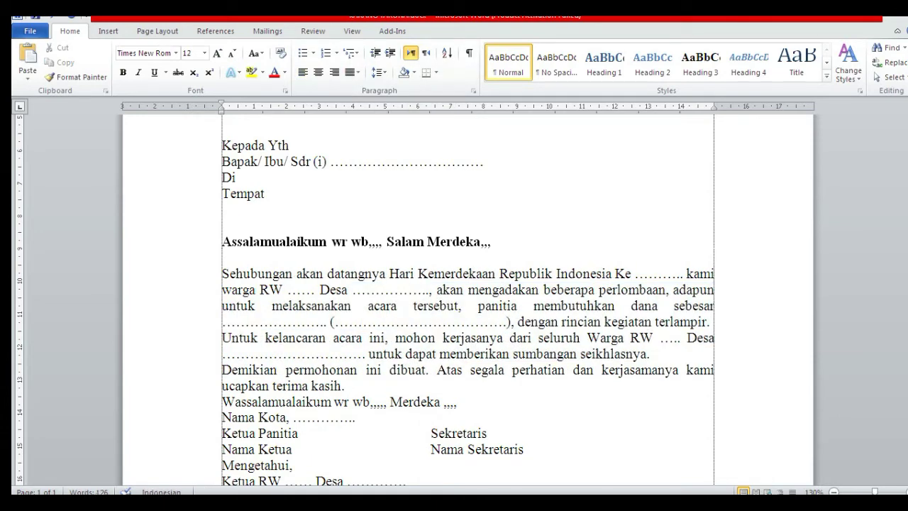
key(Return)
click(344, 402)
key(Return)
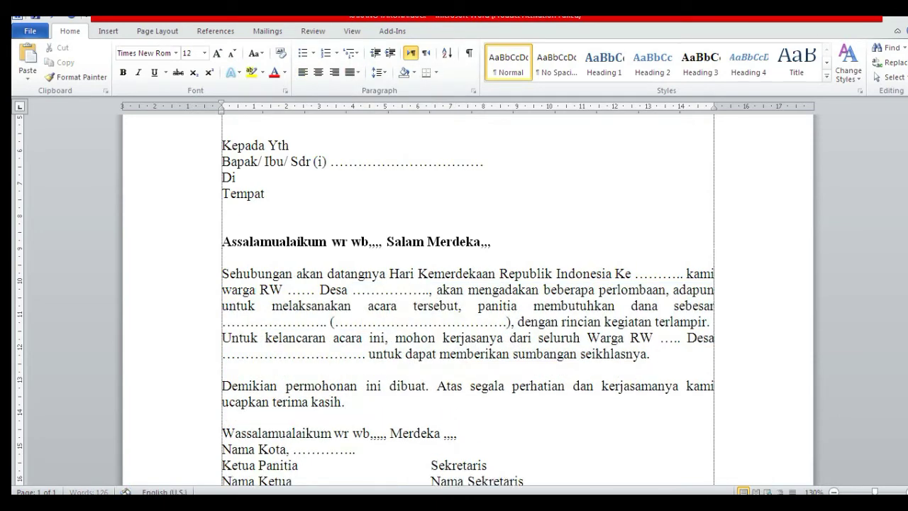
key(Return)
Give the body paragraphs a 1.27 cm first-line indent.
scroll(468, 298, down, 1)
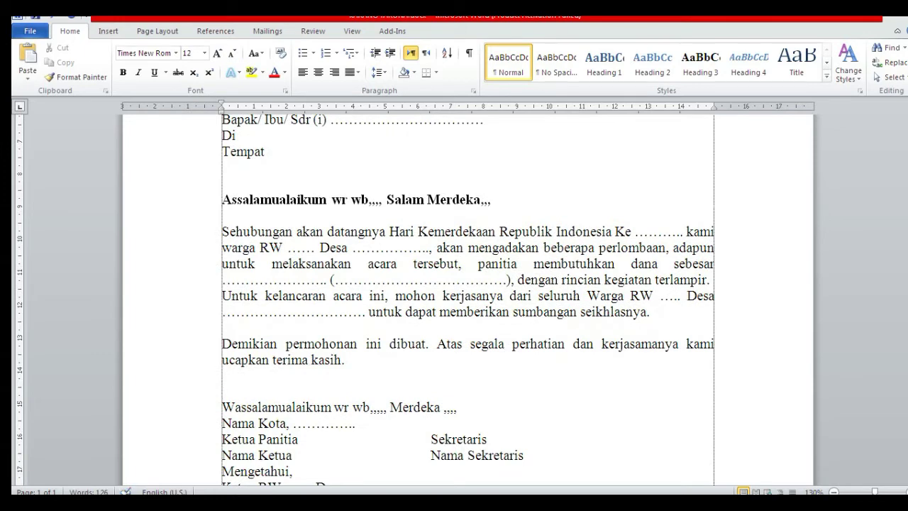
drag(353, 248, 352, 361)
click(473, 91)
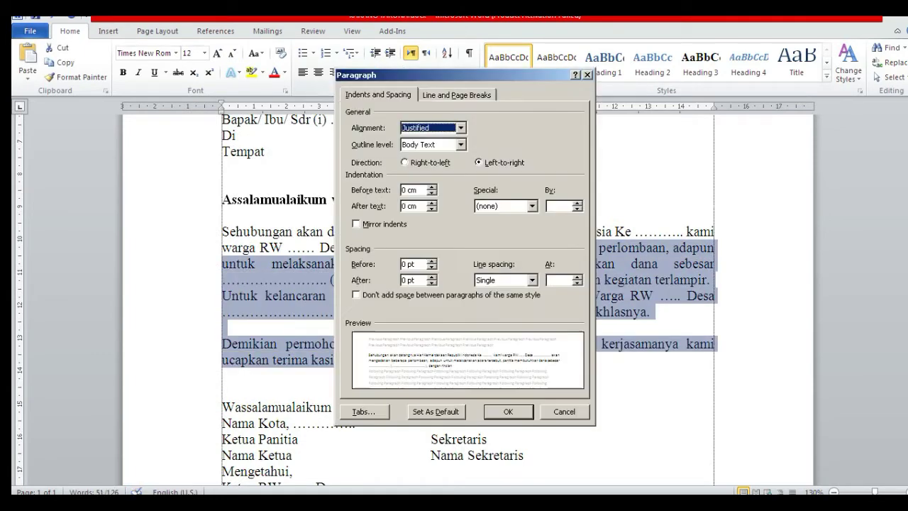
click(505, 206)
click(497, 223)
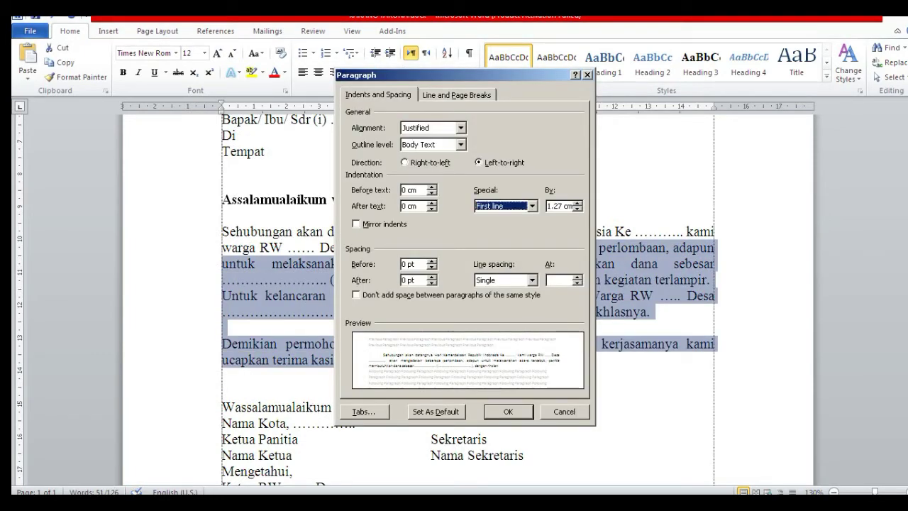
key(Return)
click(454, 359)
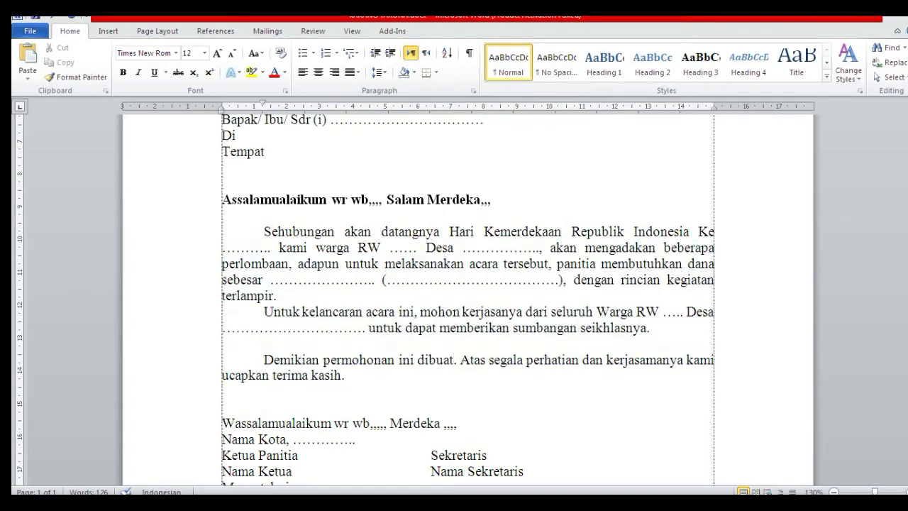
scroll(454, 360, down, 3)
click(222, 265)
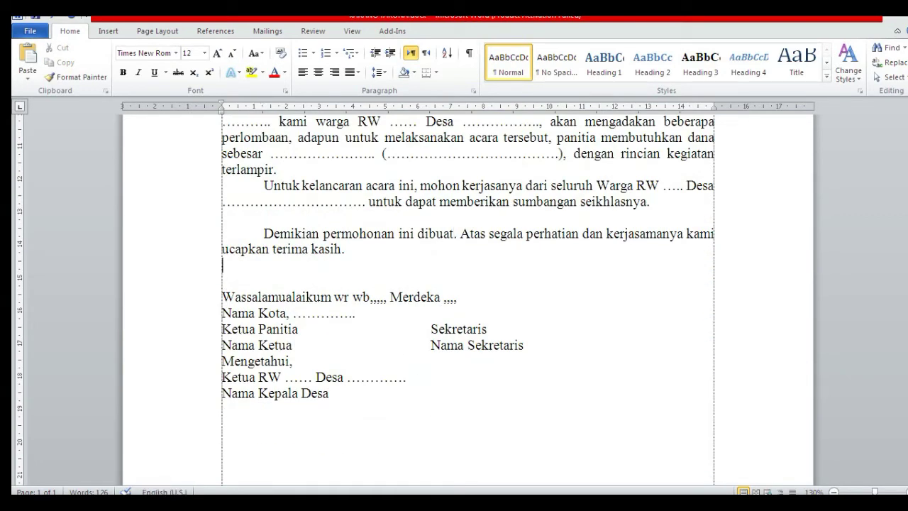
Remove the blank line above the closing and make the Wassalamualaikum line bold.
key(Delete)
key(Delete)
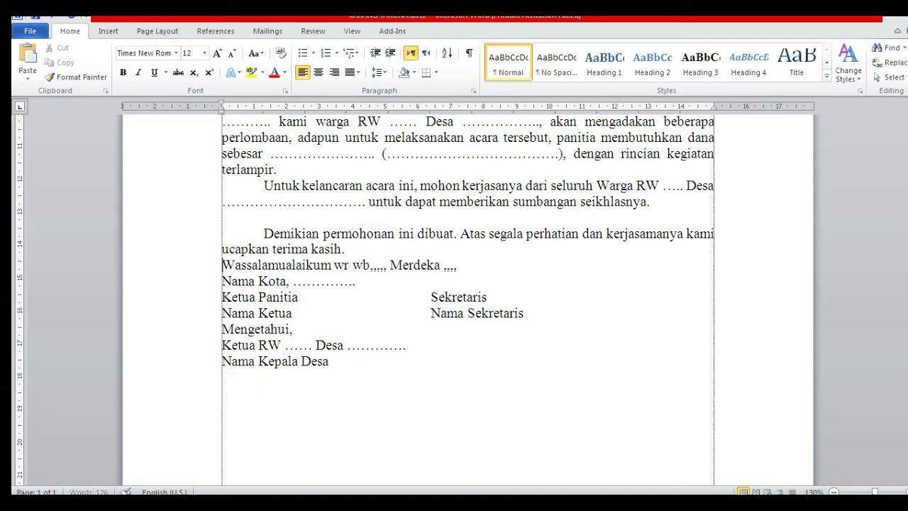
key(Down)
key(shift+Down)
key(shift+Up)
key(shift+Up)
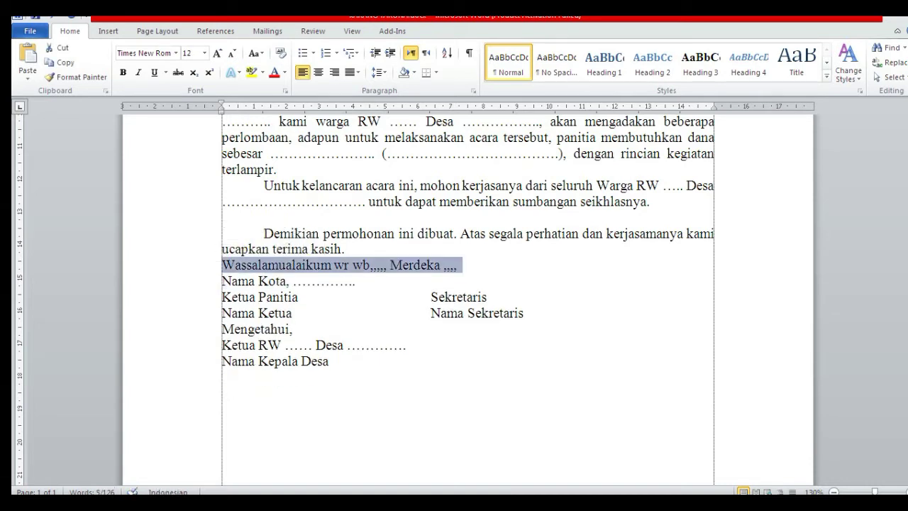
key(ctrl+b)
Add a blank line below the Wassalamualaikum closing greeting.
key(Down)
key(End)
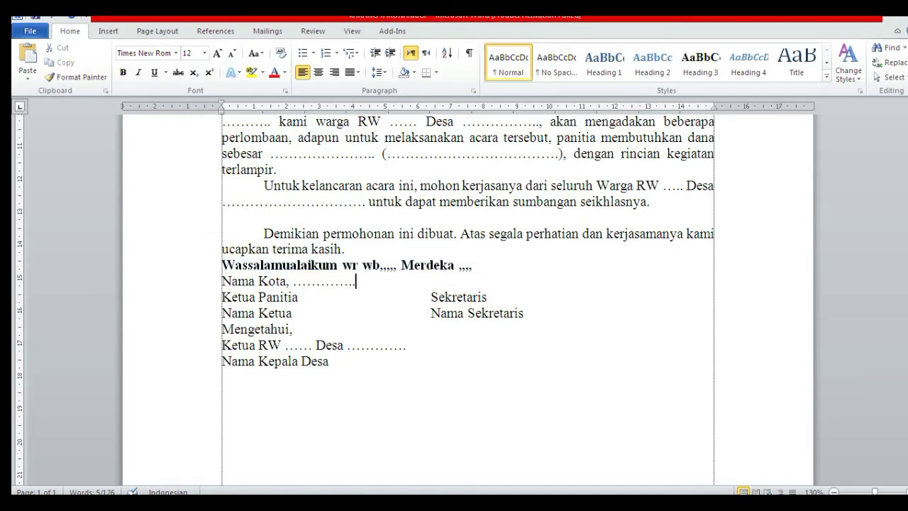
key(Up)
key(End)
key(Return)
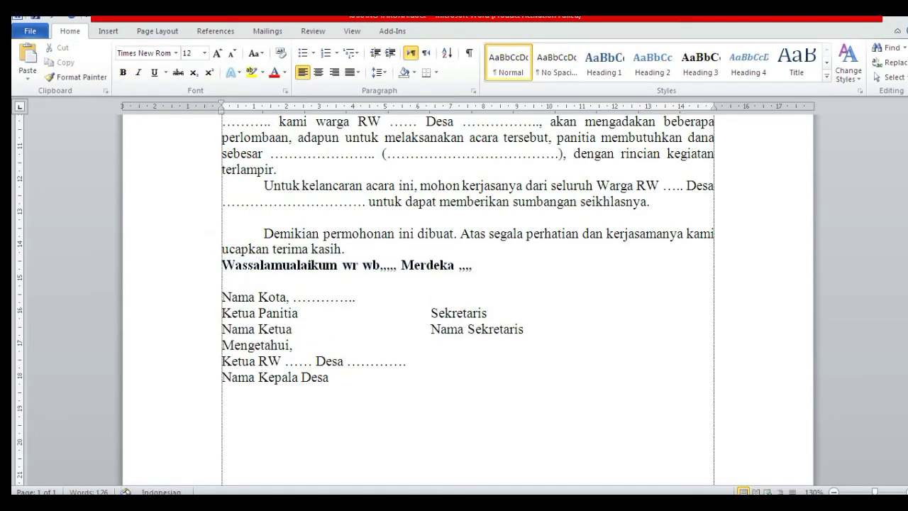
Tab the Nama Kota, Sekretaris and Nama Sekretaris lines over to the right.
key(Home)
key(Tab)
key(Tab)
key(Tab)
key(Tab)
key(Tab)
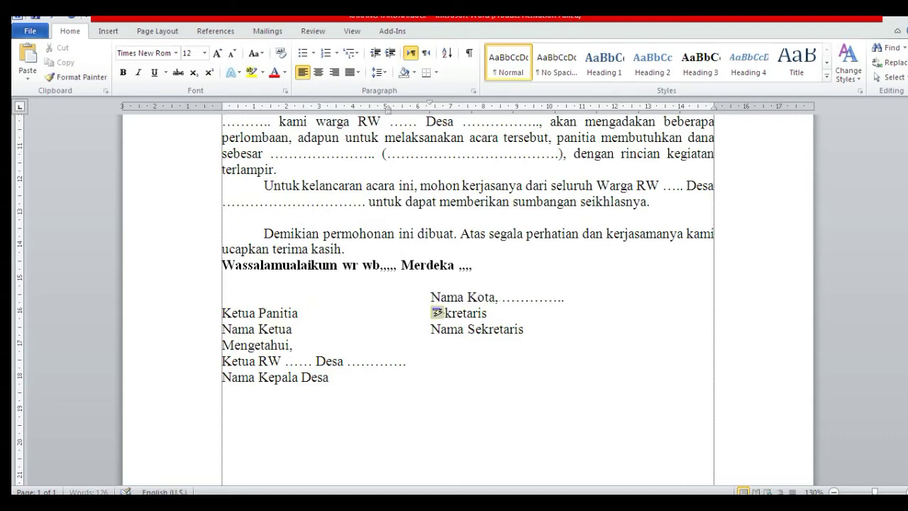
key(Tab)
key(Tab)
click(430, 313)
key(Tab)
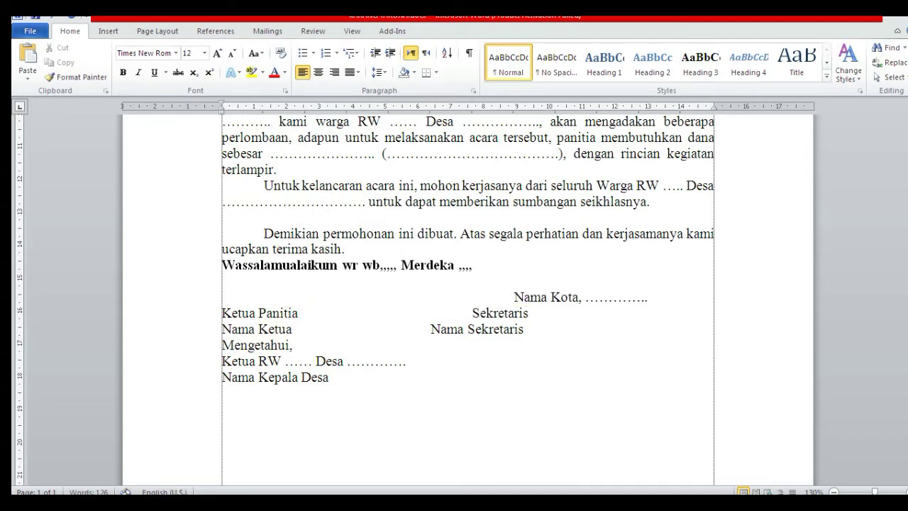
key(Tab)
click(431, 330)
key(Tab)
key(Tab)
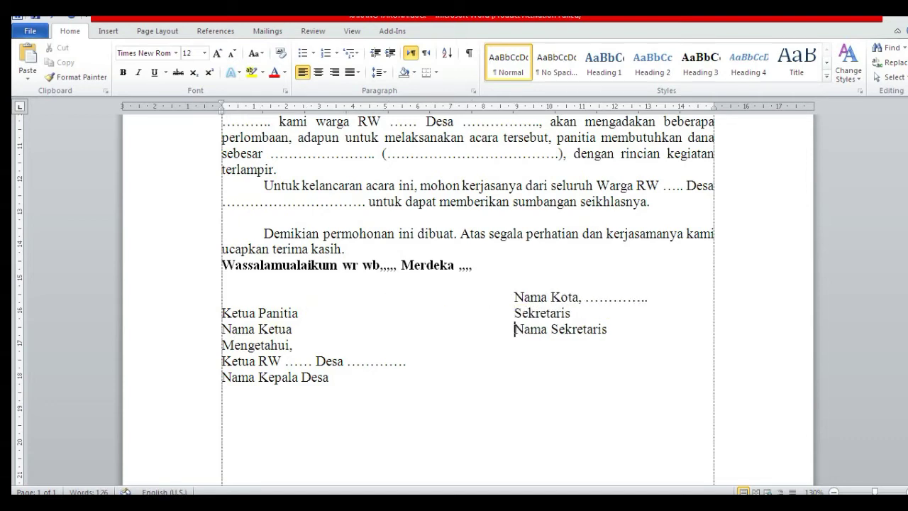
key(Down)
Add blank signature space below Ketua Panitia and above Nama Kepala Desa.
click(571, 313)
key(Return)
key(Return)
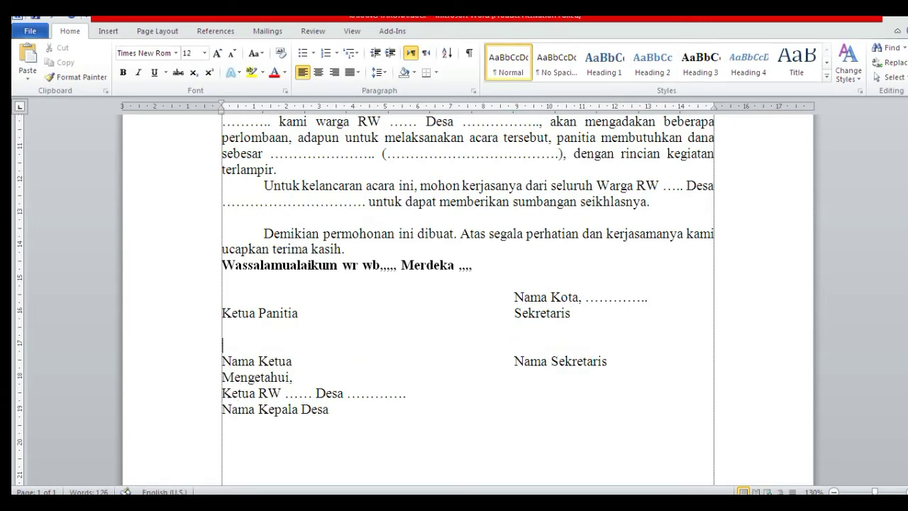
key(Return)
click(293, 393)
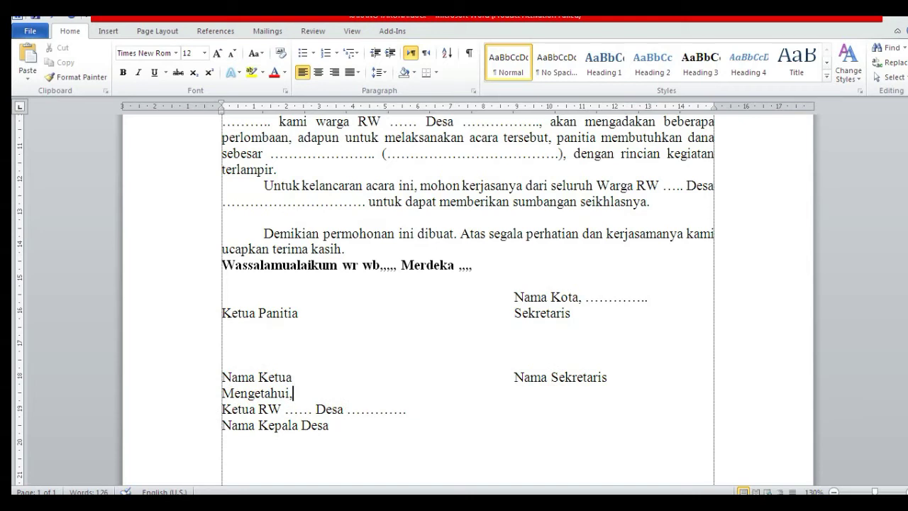
click(640, 376)
key(Return)
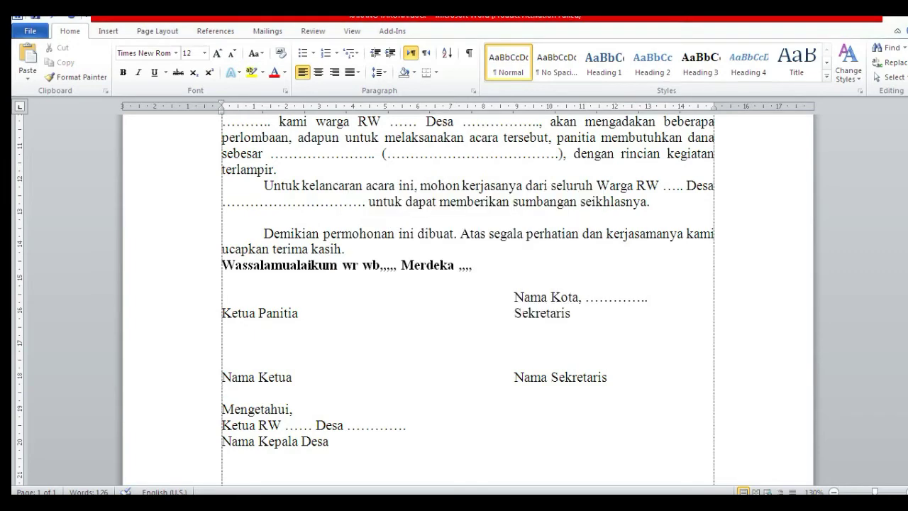
click(222, 361)
click(294, 410)
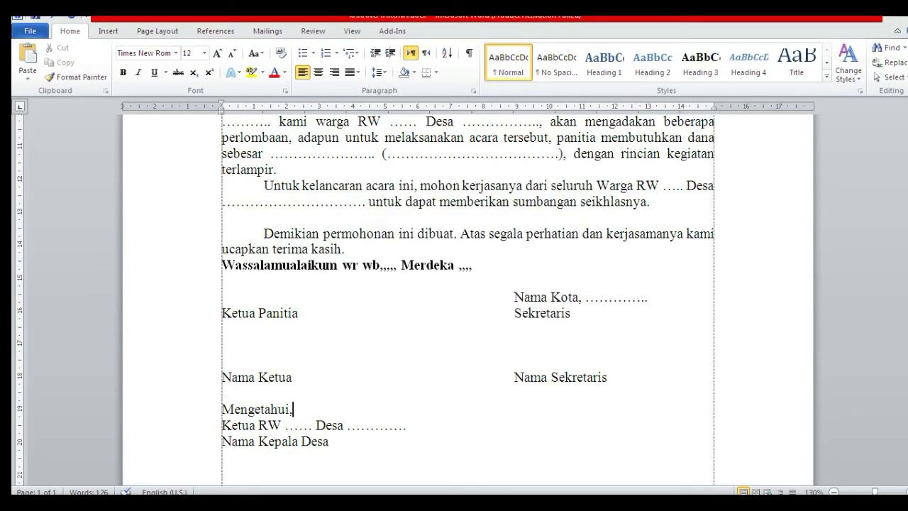
click(222, 394)
scroll(469, 298, down, 2)
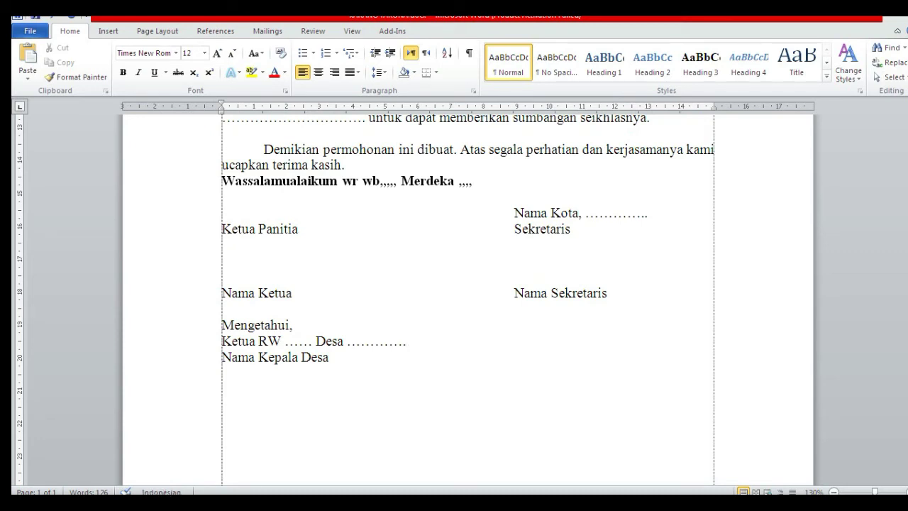
key(Return)
key(Return)
key(Return)
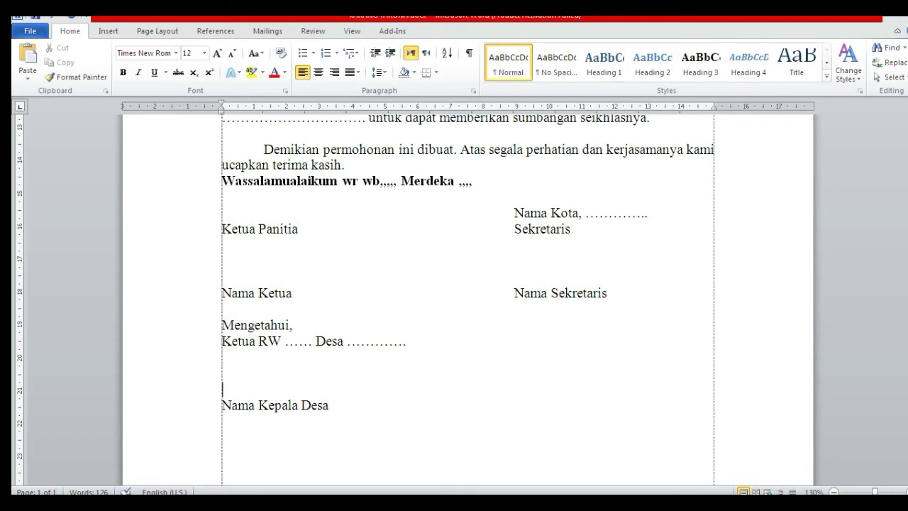
Centre the Mengetahui–Nama Kepala Desa block and the Ketua Panitia–Nama Sekretaris lines.
drag(222, 325, 331, 406)
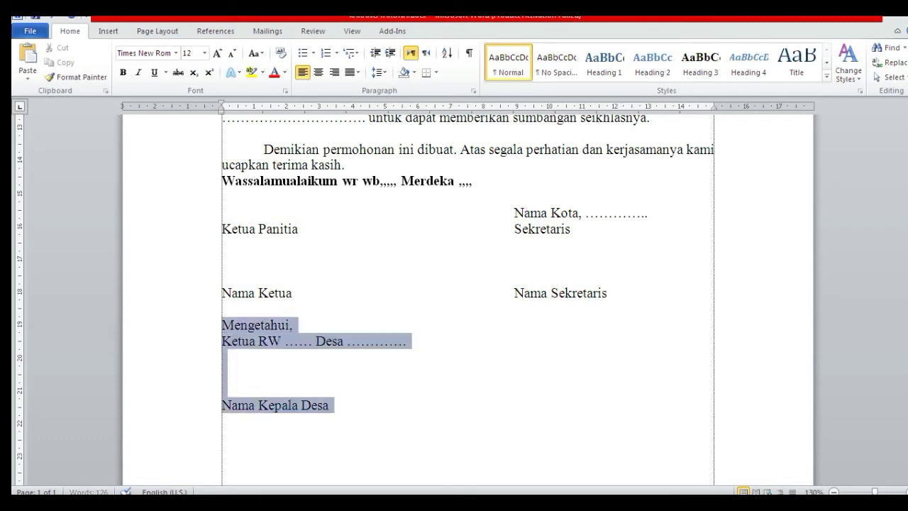
click(318, 72)
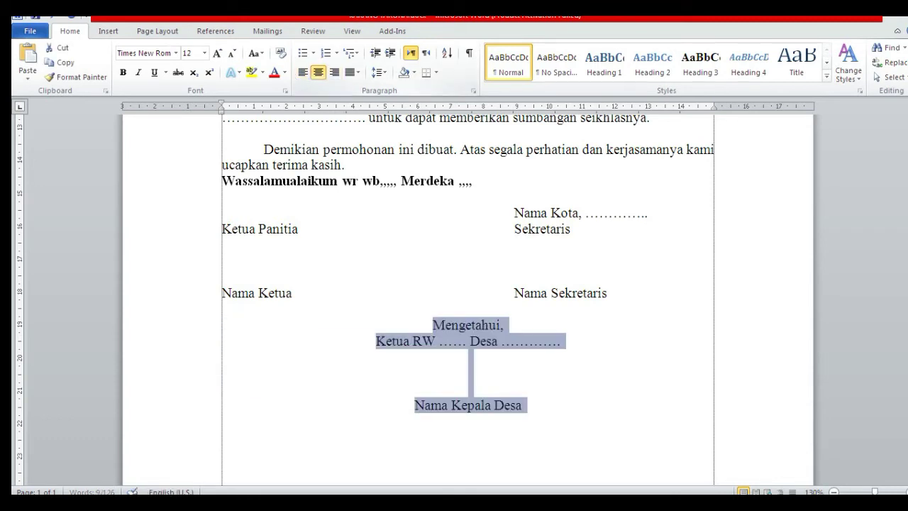
drag(222, 229, 241, 294)
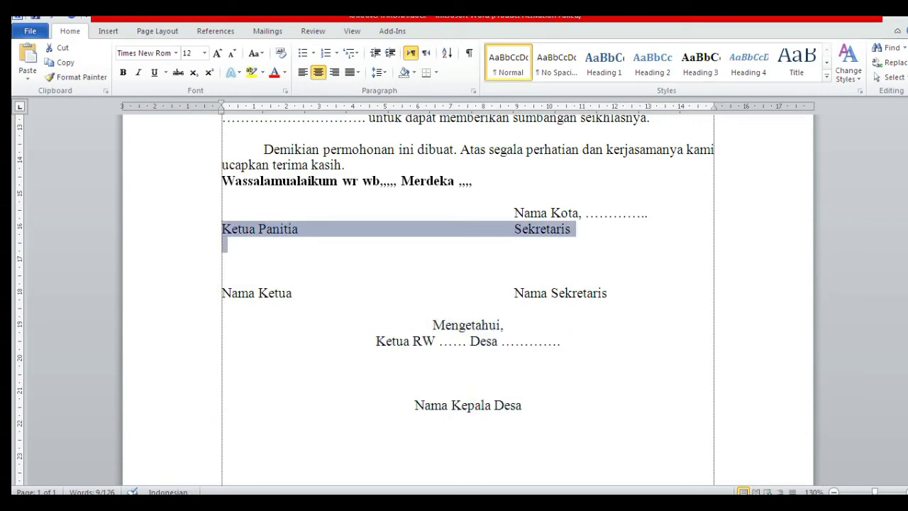
click(318, 72)
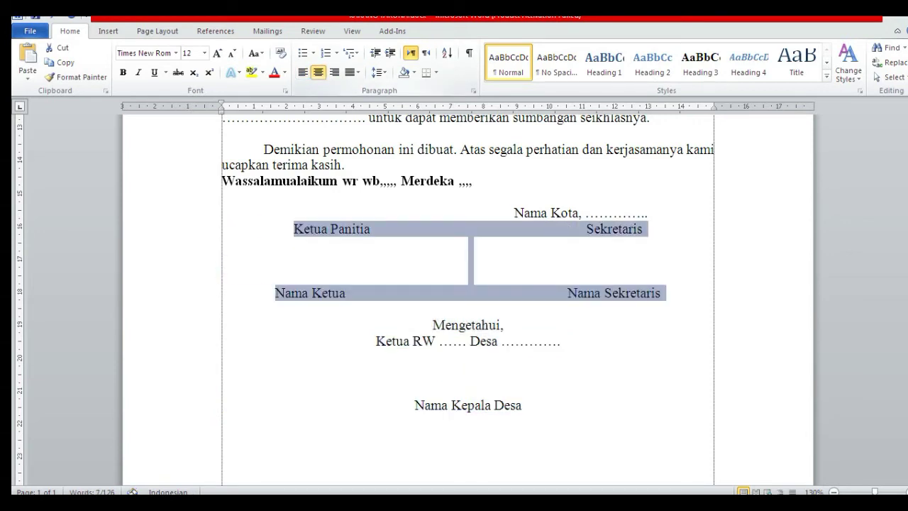
Adjust the gaps between Nama Ketua and Nama Sekretaris and before Sekretaris.
click(346, 293)
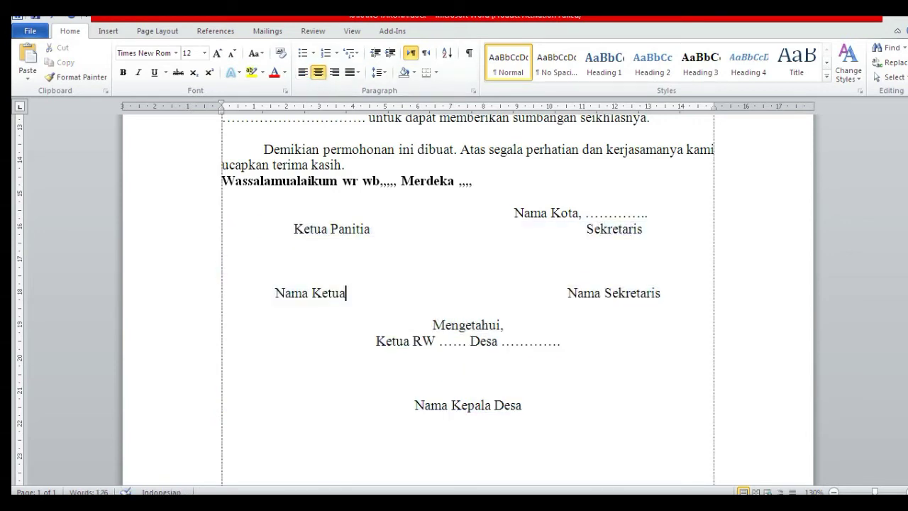
key(Tab)
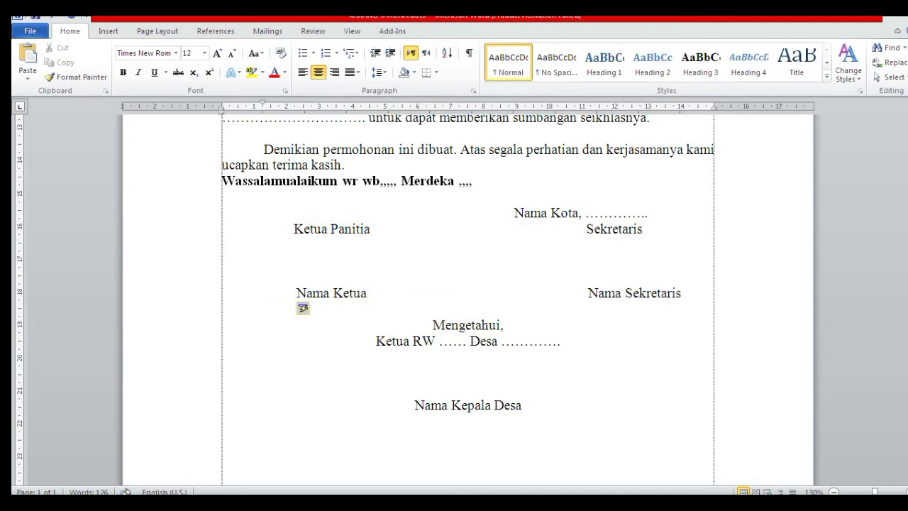
click(547, 293)
key(Delete)
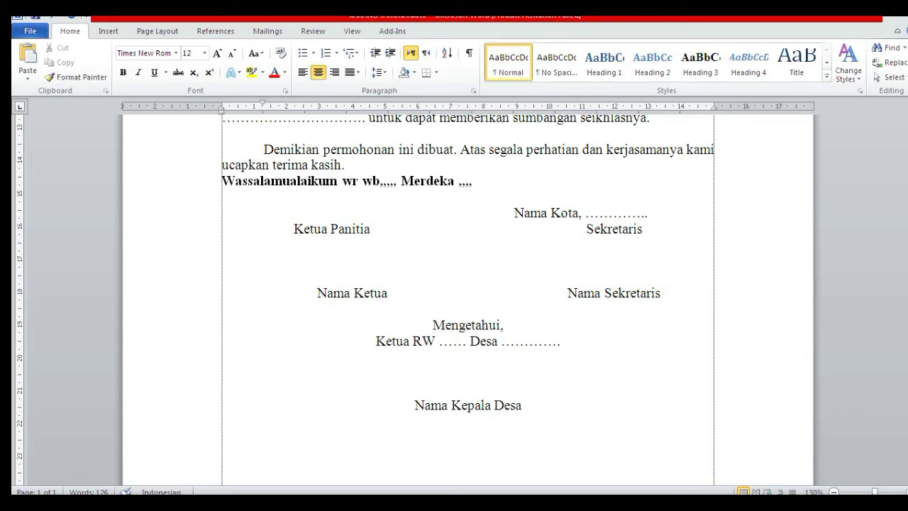
click(442, 293)
key(Tab)
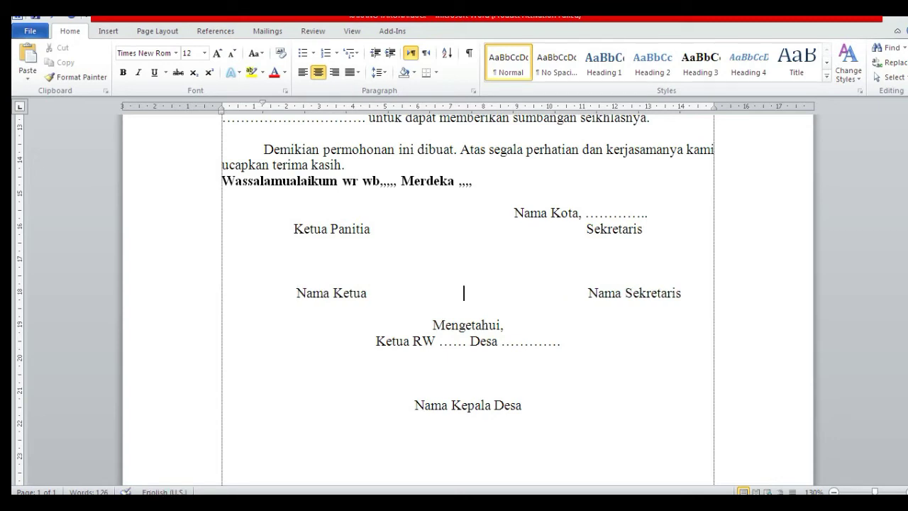
click(587, 228)
key(Tab)
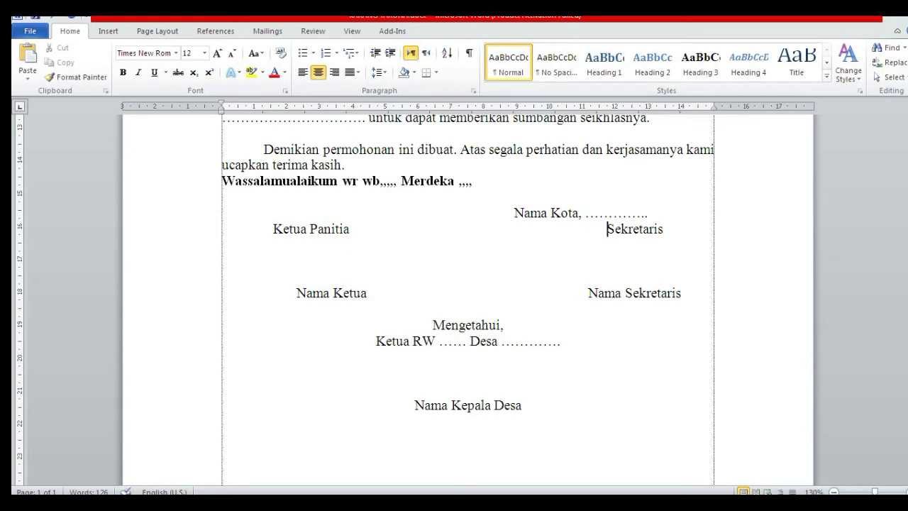
key(BackSpace)
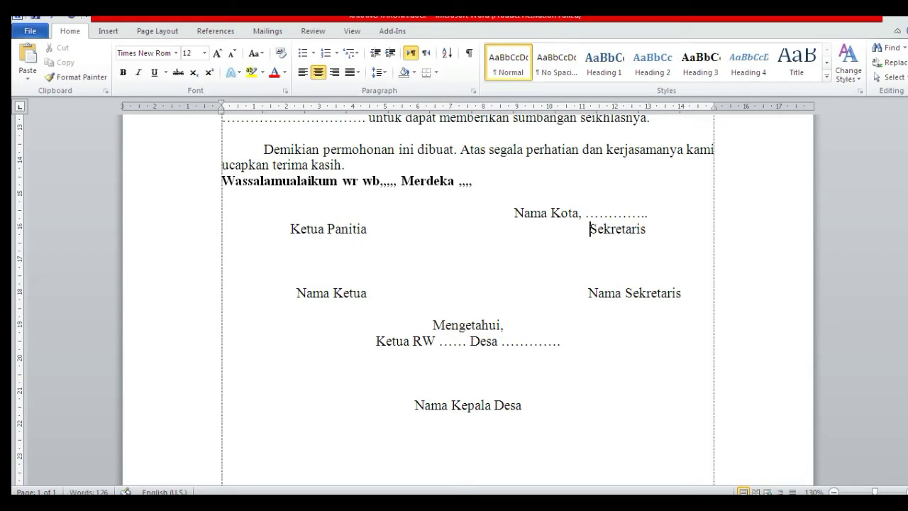
Left-align the committee signature lines and remove the leading gap before Nama Ketua.
key(Home)
key(shift+Down)
key(shift+Down)
key(shift+Down)
key(shift+Down)
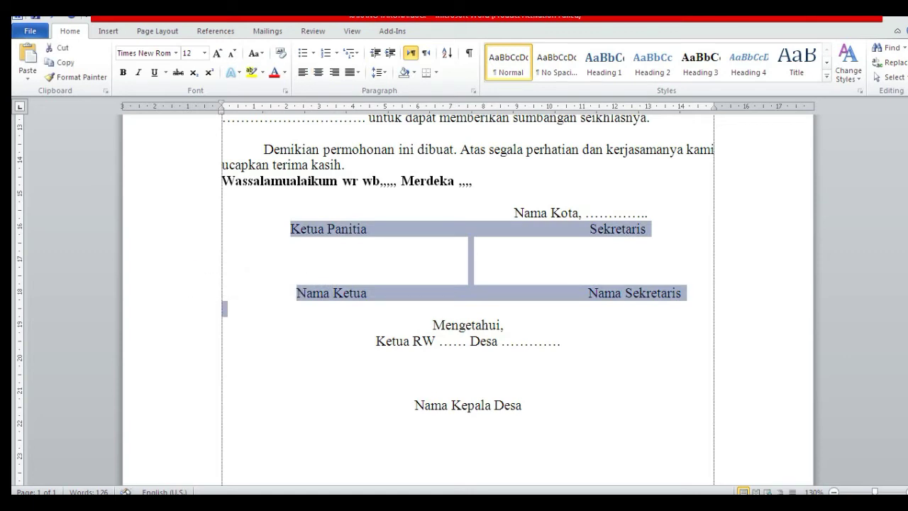
click(303, 72)
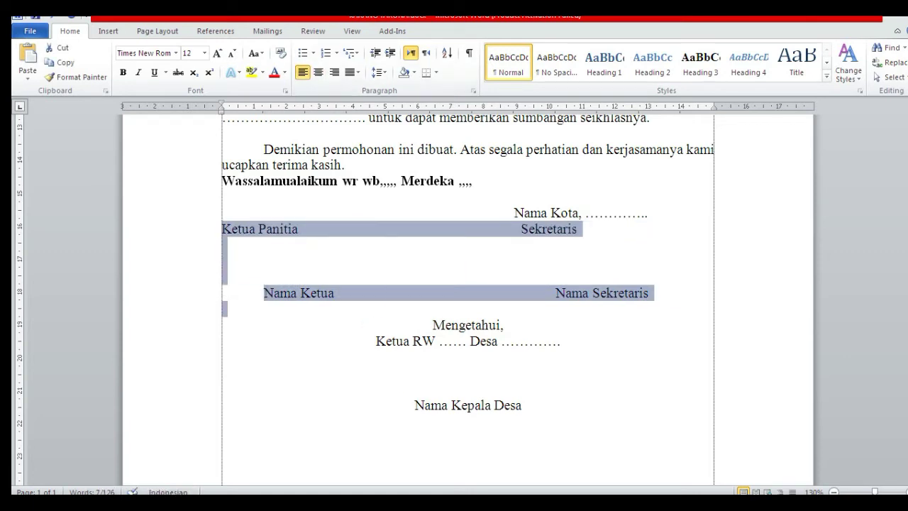
click(433, 325)
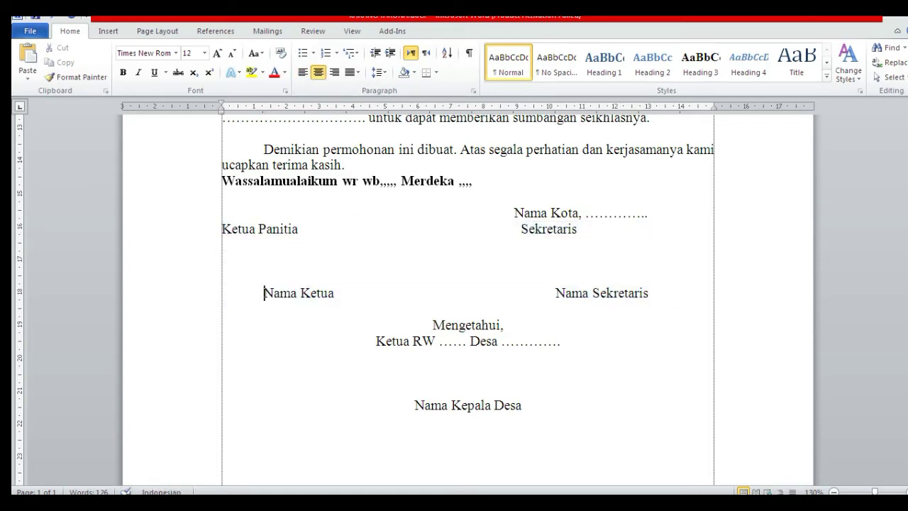
key(shift+End)
key(ctrl+l)
key(Left)
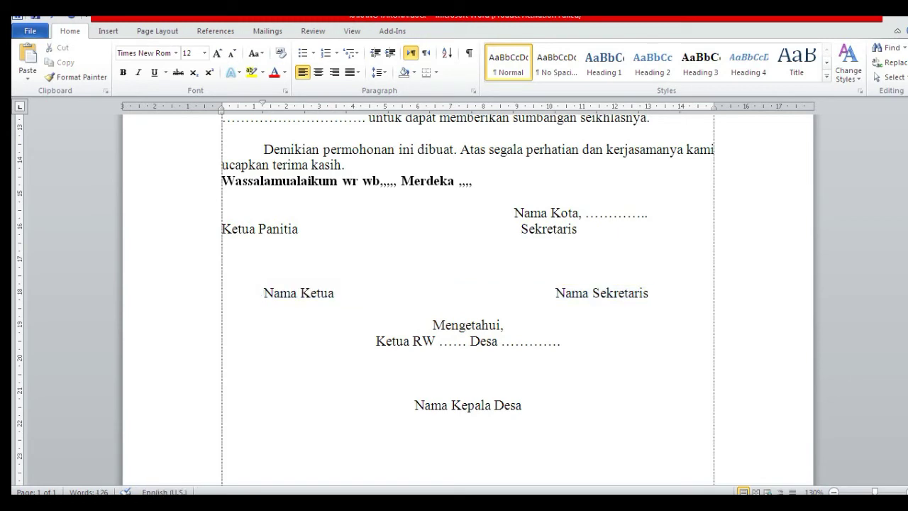
key(BackSpace)
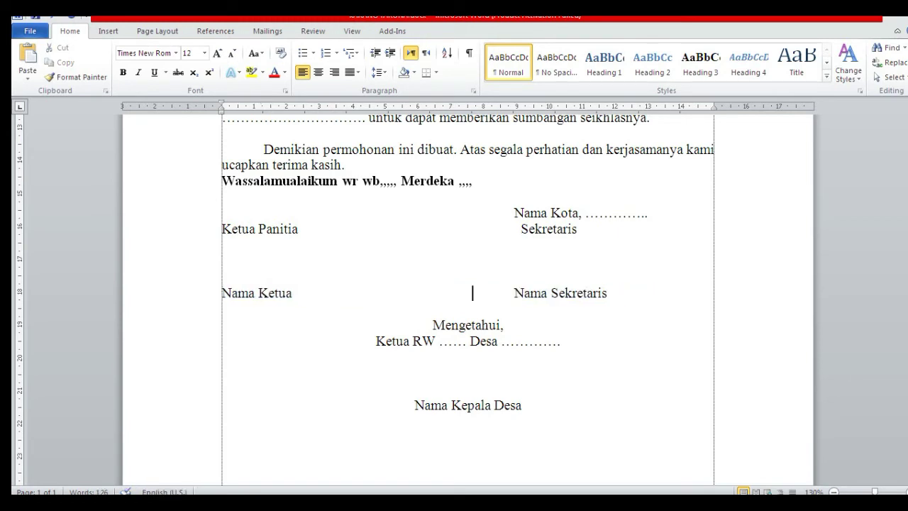
Indent Ketua Panitia and Nama Ketua, and nudge Nama Sekretaris under Sekretaris.
click(515, 228)
click(222, 228)
key(Tab)
click(222, 292)
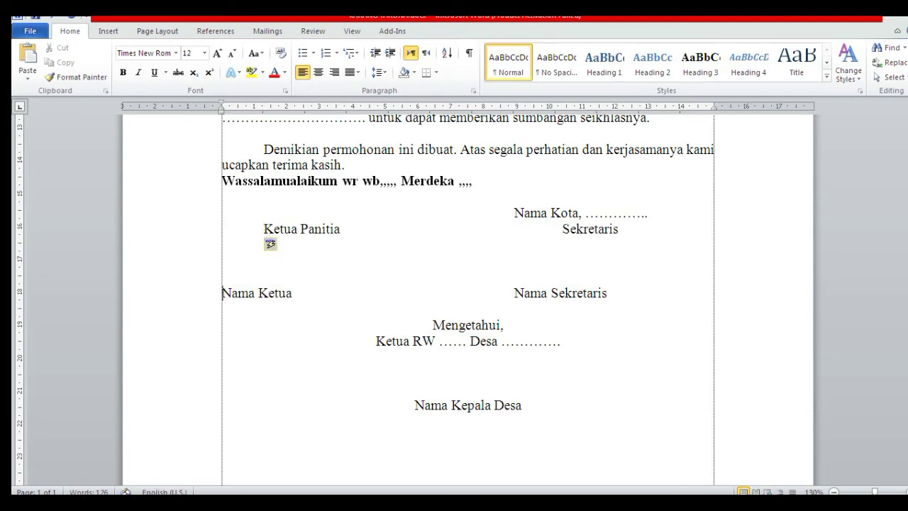
key(Tab)
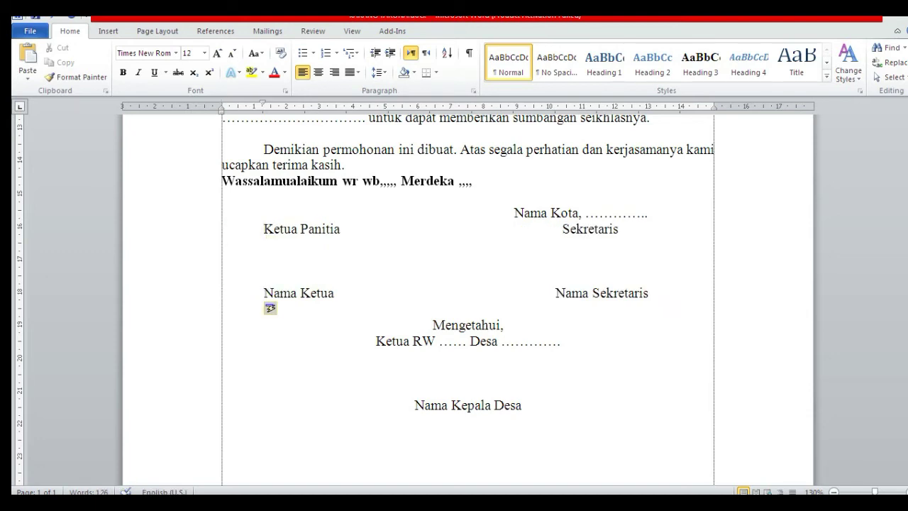
key(BackSpace)
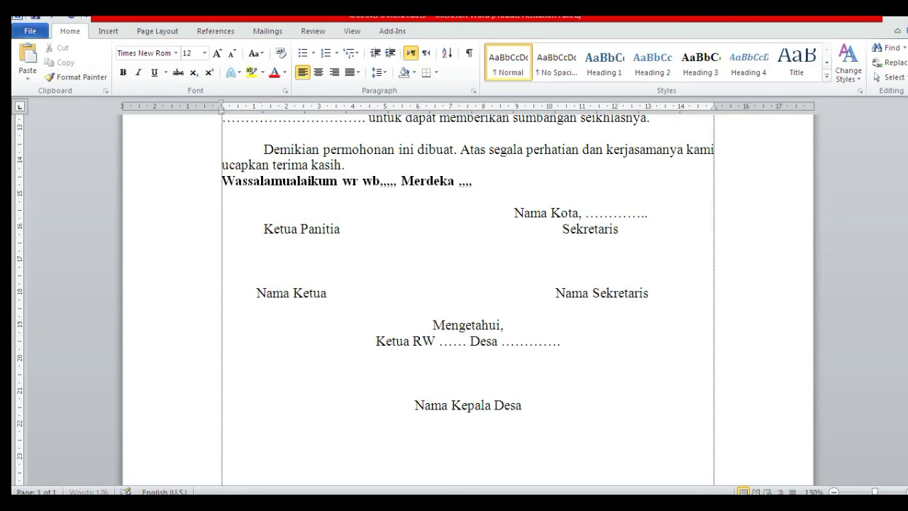
click(556, 292)
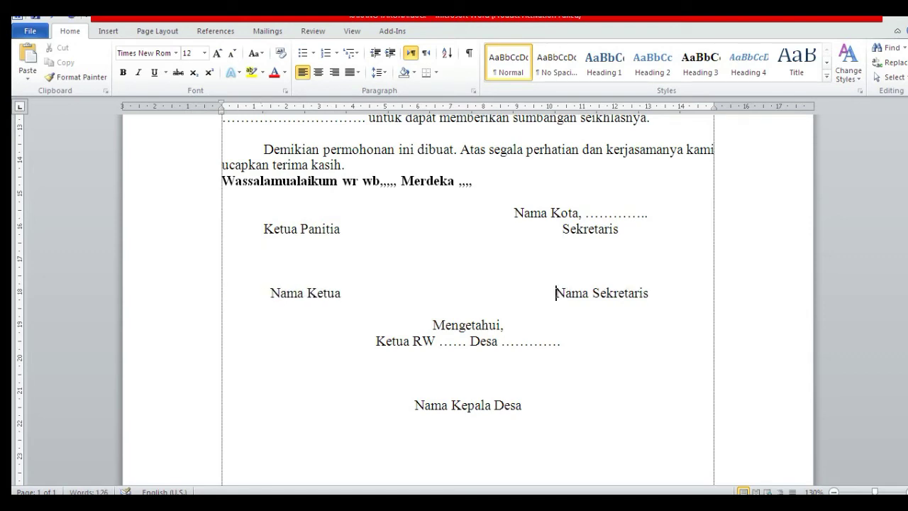
key(BackSpace)
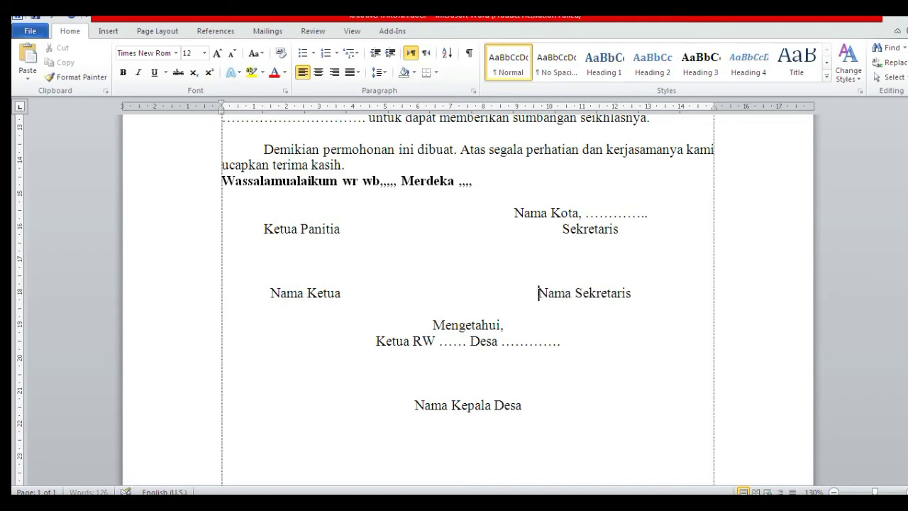
click(472, 228)
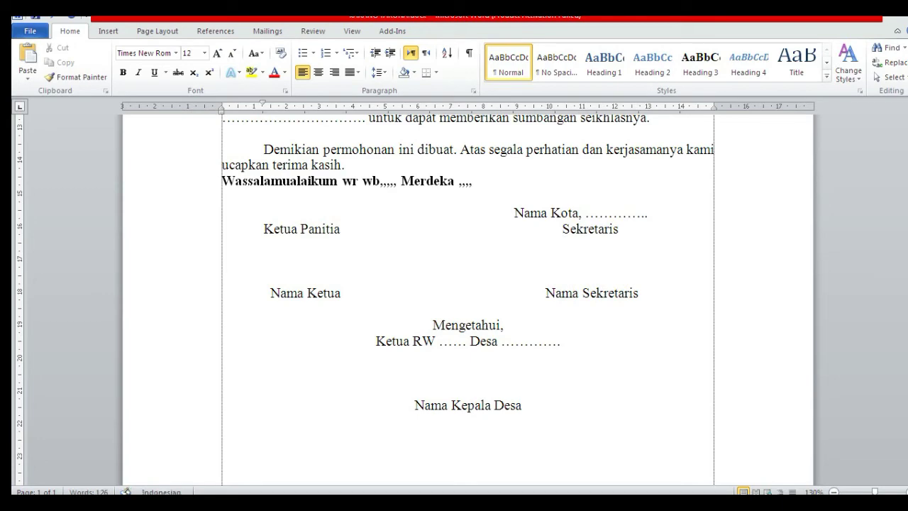
Add two blank lines after the Wassalamualaikum closing greeting.
scroll(472, 228, down, 4)
scroll(473, 229, up, 4)
scroll(473, 228, up, 2)
click(473, 265)
key(Return)
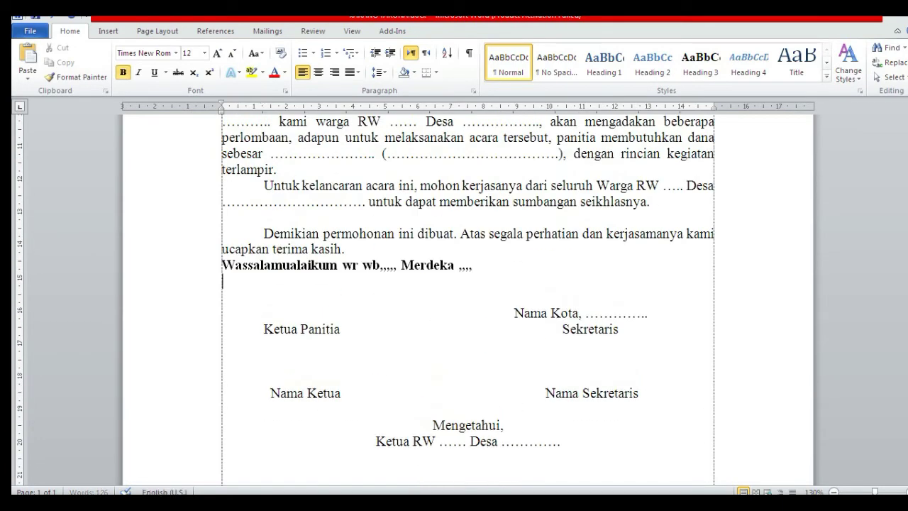
key(Return)
Italicize both the Assalamualaikum and Wassalamualaikum greeting lines.
scroll(468, 298, up, 3)
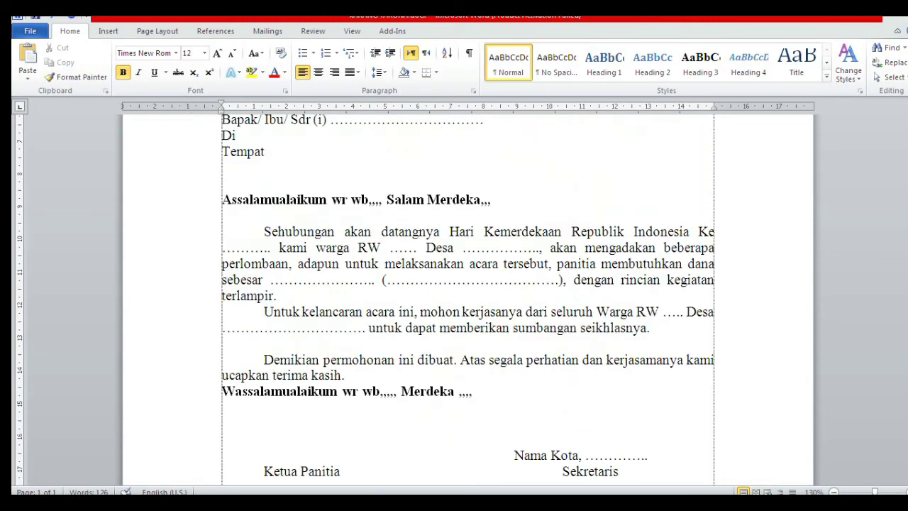
drag(222, 215, 213, 200)
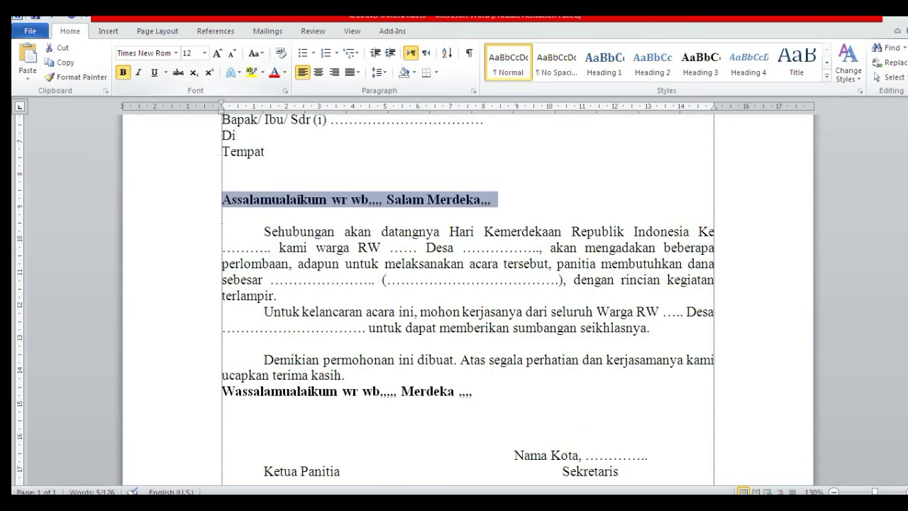
key(ctrl+i)
click(213, 391)
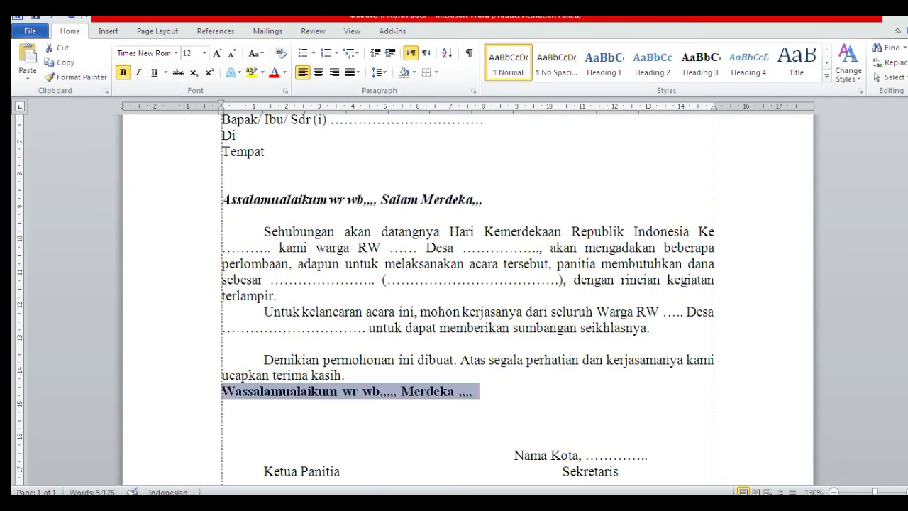
key(ctrl+i)
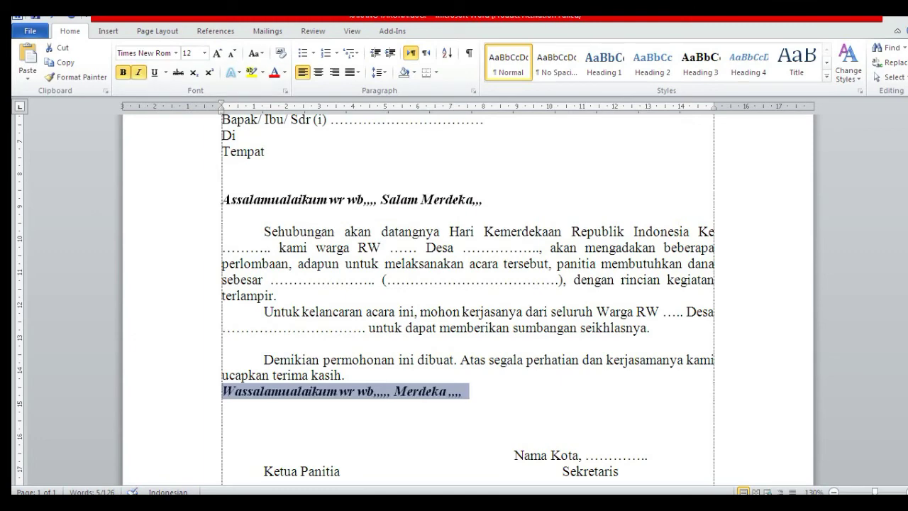
click(464, 391)
scroll(468, 298, down, 7)
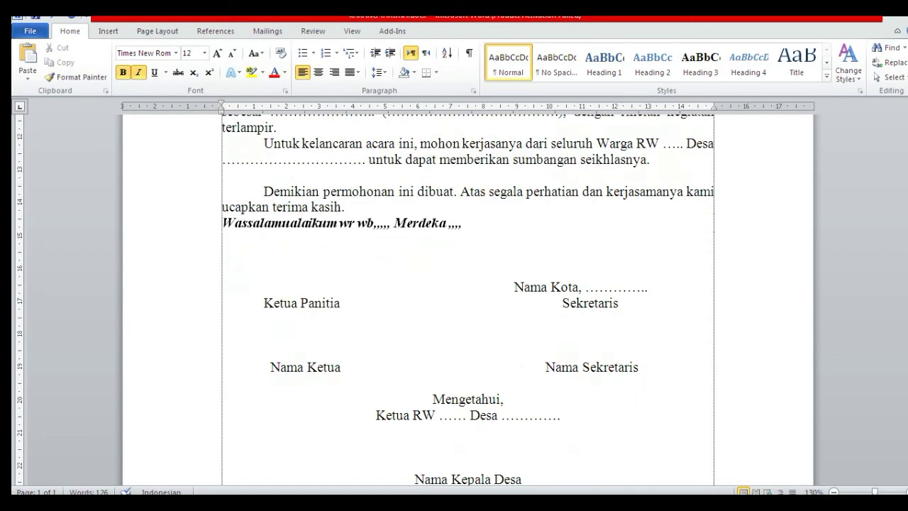
scroll(468, 298, up, 12)
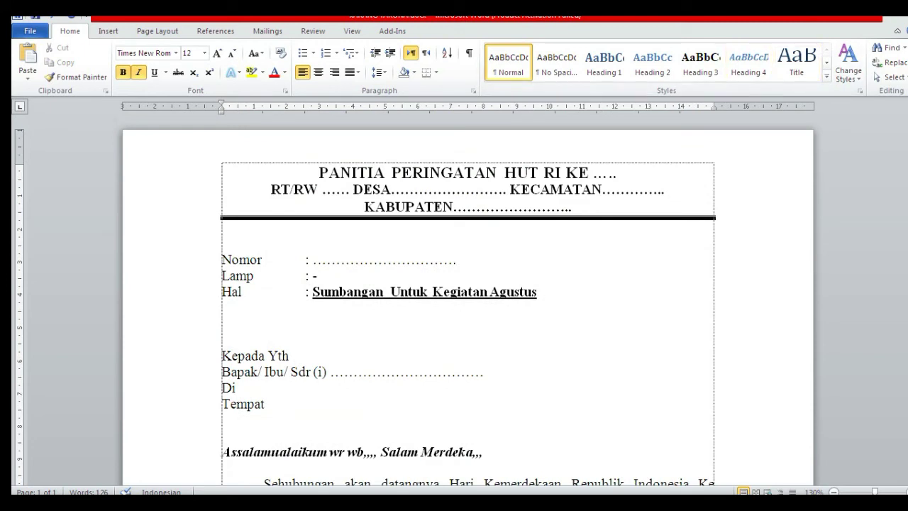
Insert the red-and-white flag image from the Desktop at the letterhead heading.
click(456, 259)
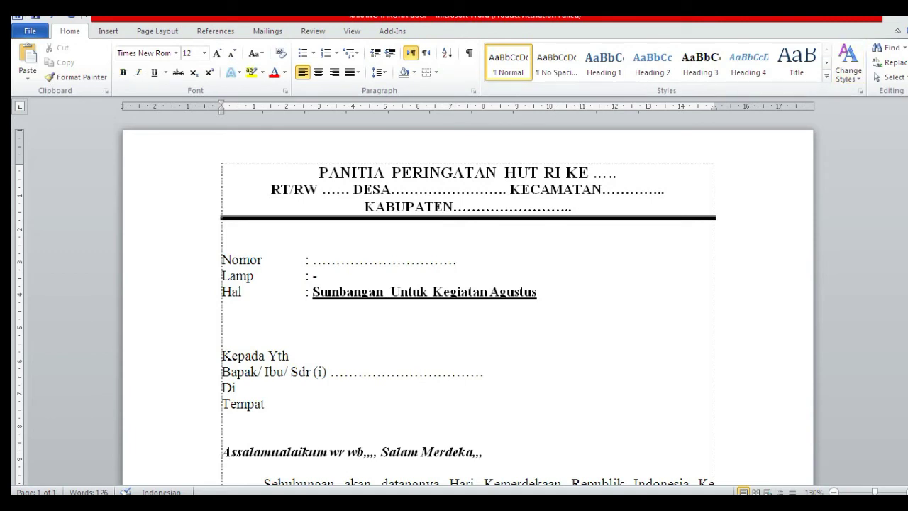
click(468, 190)
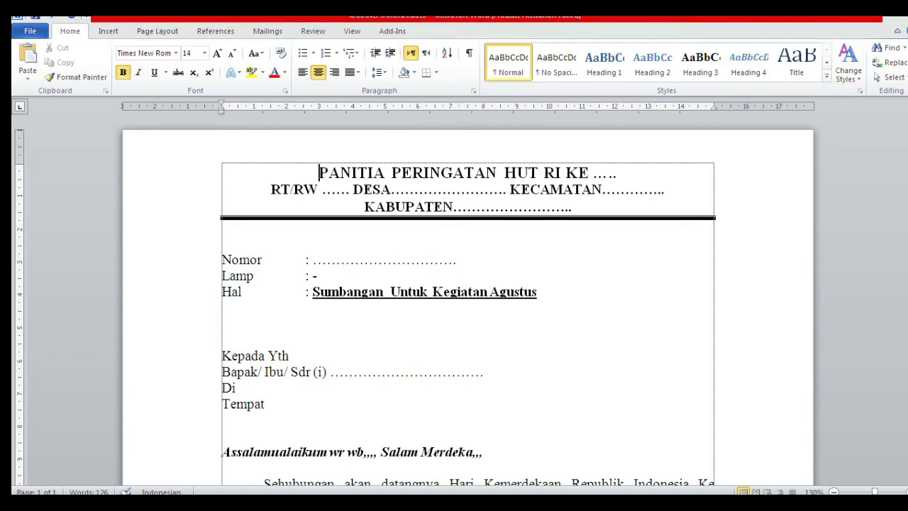
click(108, 31)
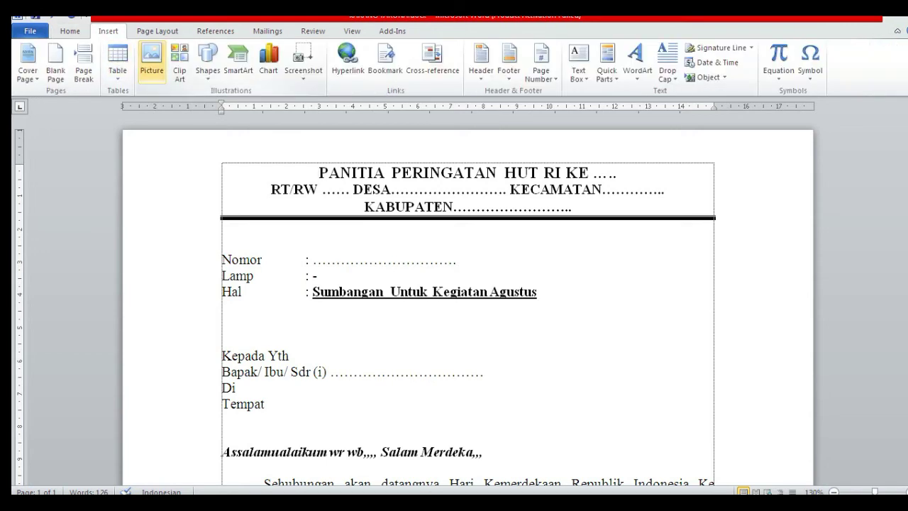
click(152, 61)
click(238, 153)
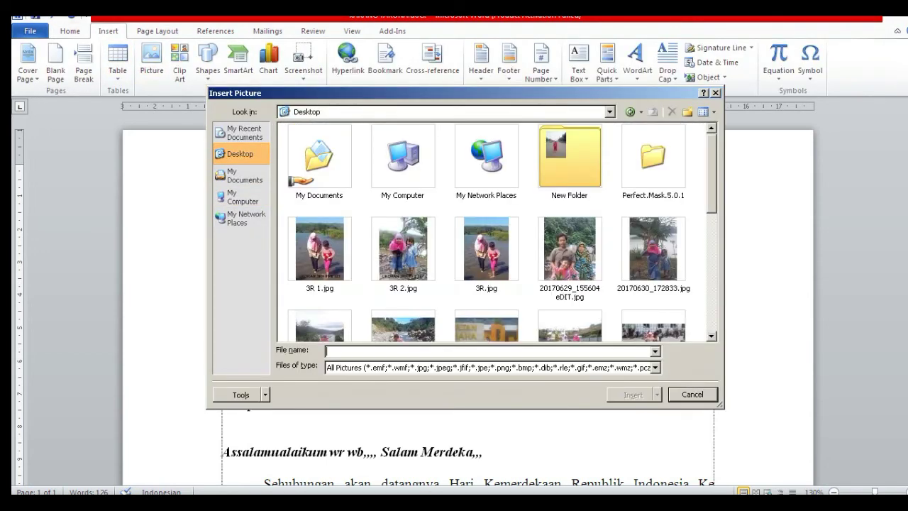
click(486, 249)
scroll(493, 231, down, 5)
scroll(493, 230, up, 3)
scroll(493, 230, down, 3)
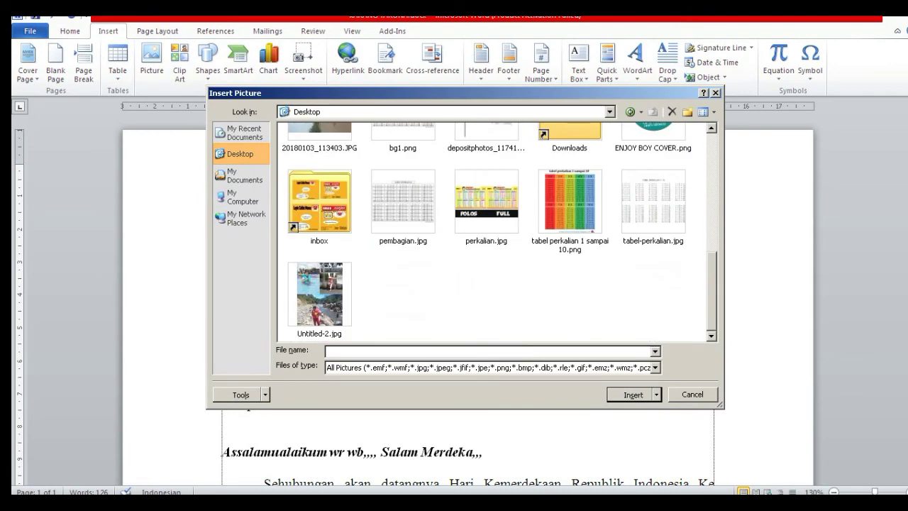
scroll(493, 231, up, 2)
double_click(486, 249)
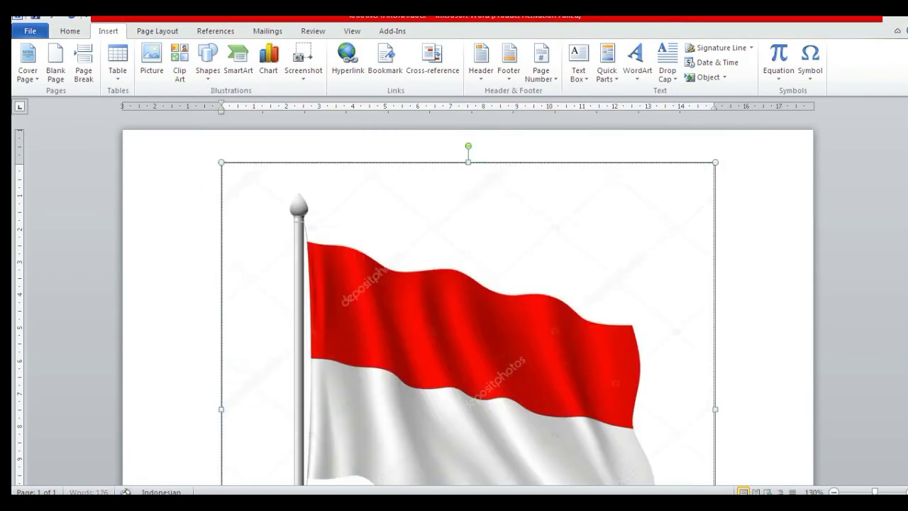
Set the flag to In Front of Text, shrink it to about 1.69 cm, and place it beside the heading.
right_click(410, 292)
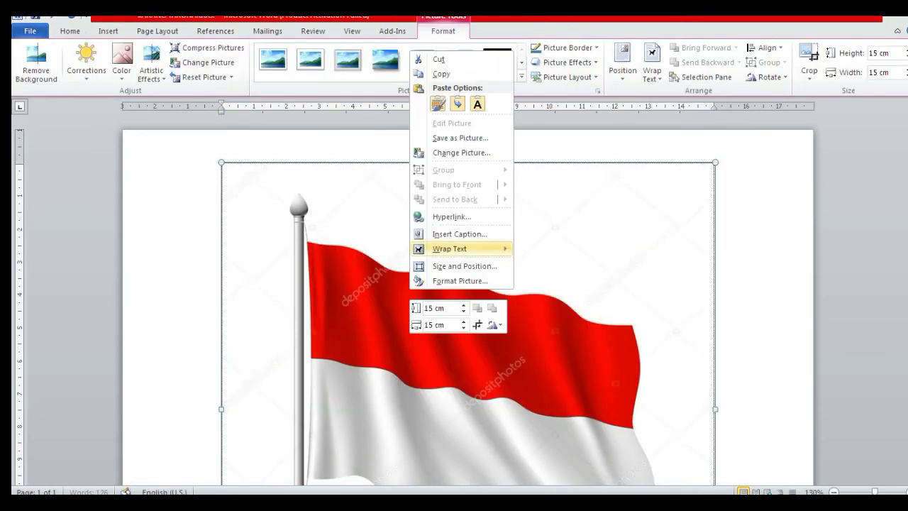
mouse_move(450, 249)
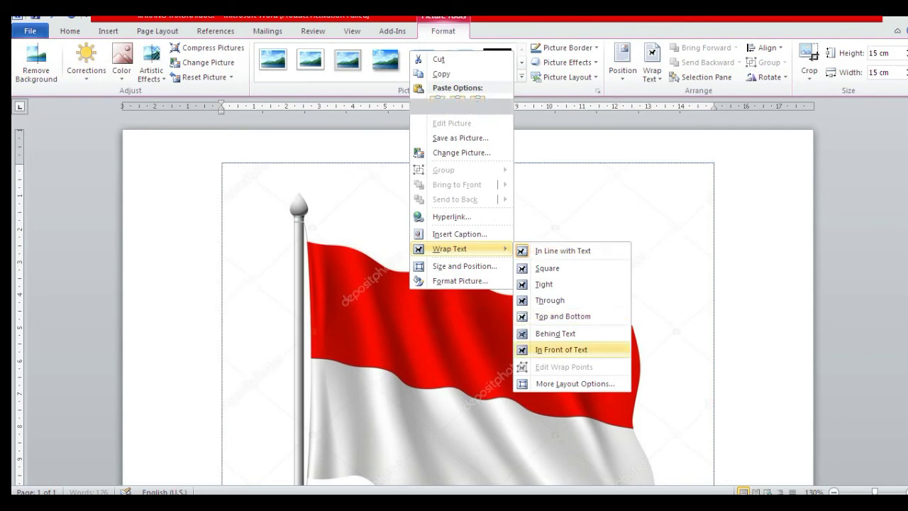
click(561, 349)
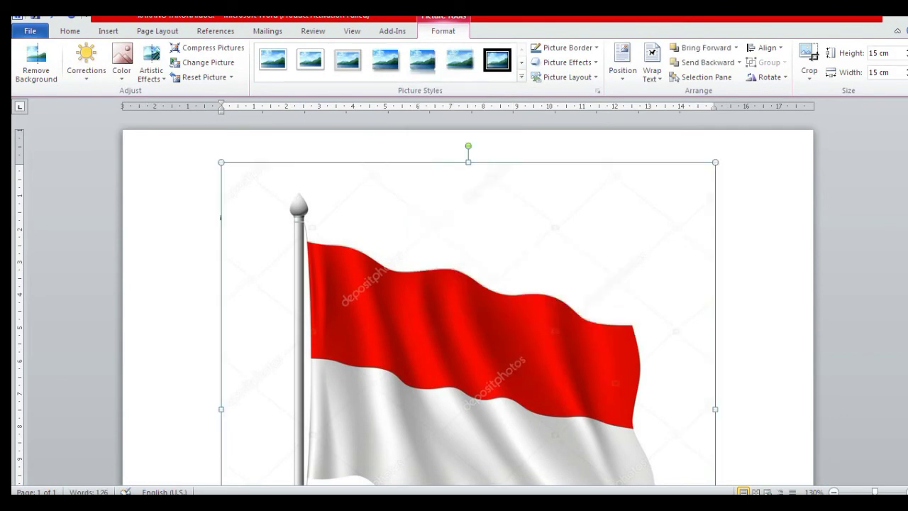
drag(715, 162, 469, 406)
drag(345, 454, 264, 222)
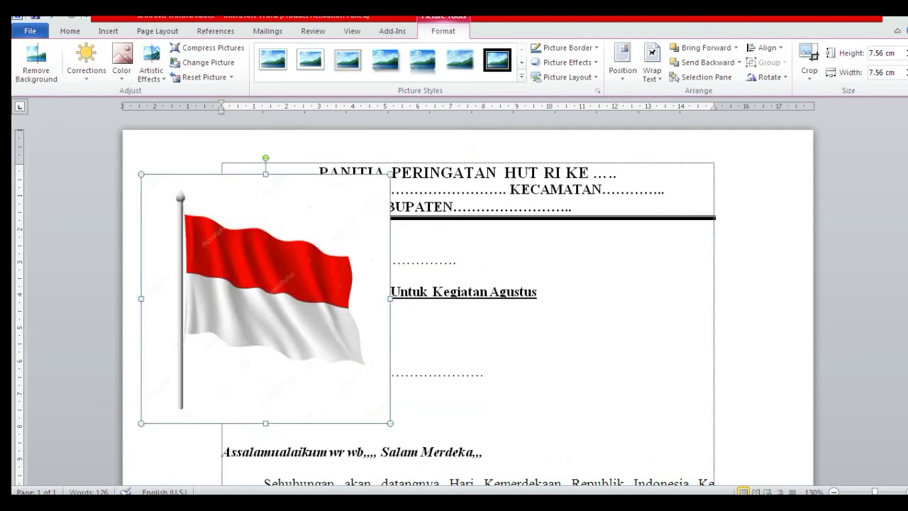
mouse_move(390, 174)
mouse_down()
mouse_move(192, 372)
mouse_move(233, 183)
mouse_up()
drag(166, 397, 232, 178)
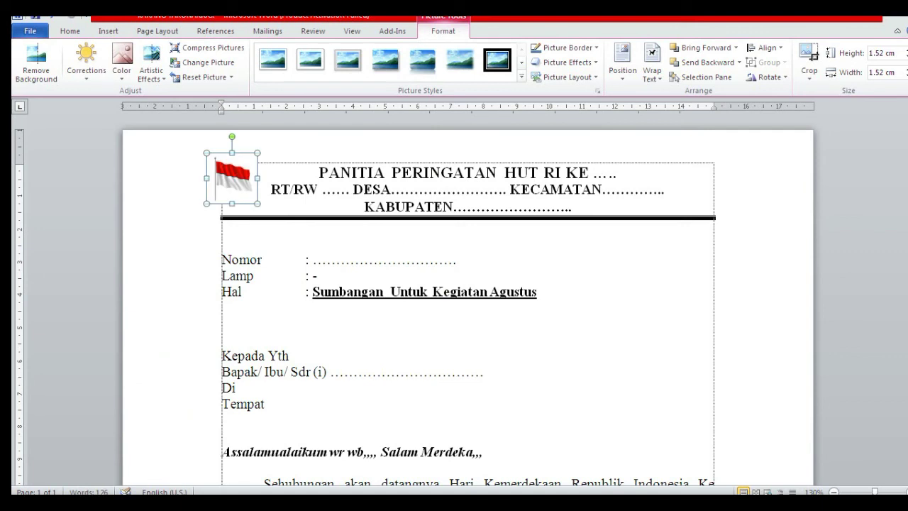
click(232, 178)
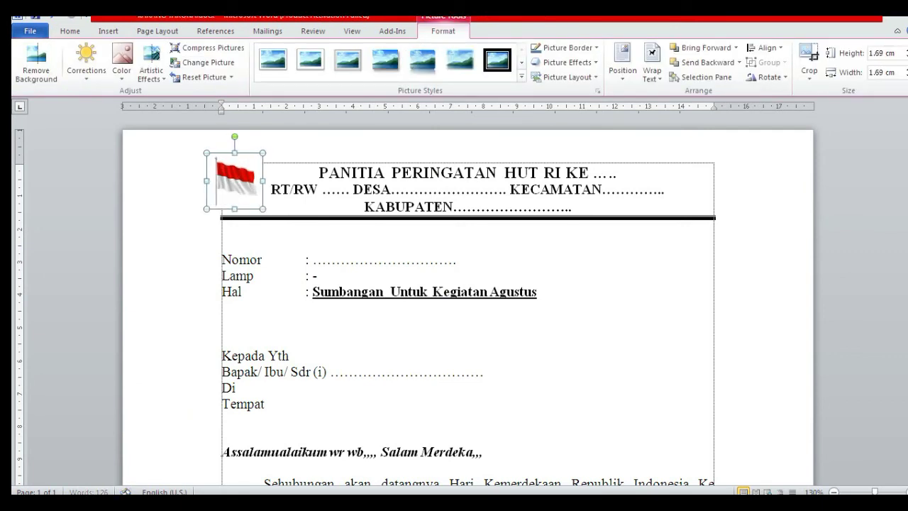
drag(257, 203, 262, 209)
click(317, 276)
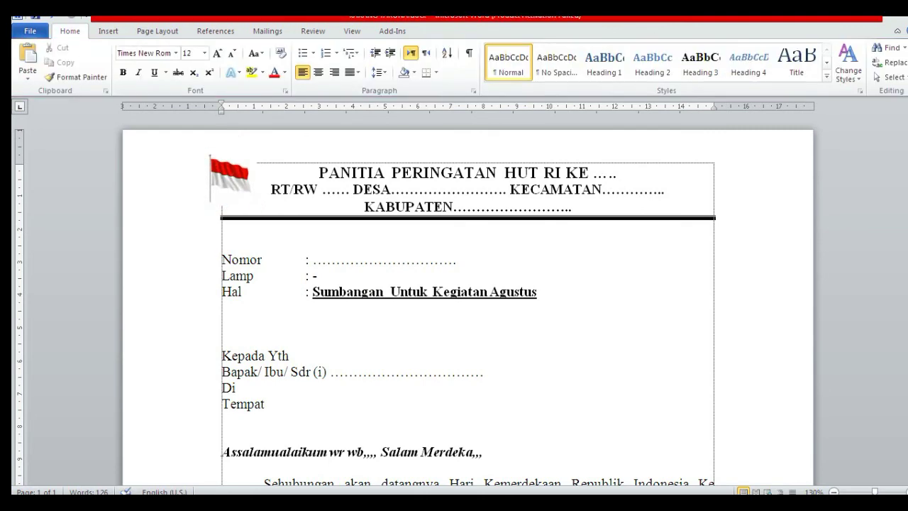
Scroll through the finished letter and view it in File > Print preview.
scroll(468, 297, down, 3)
scroll(468, 298, down, 5)
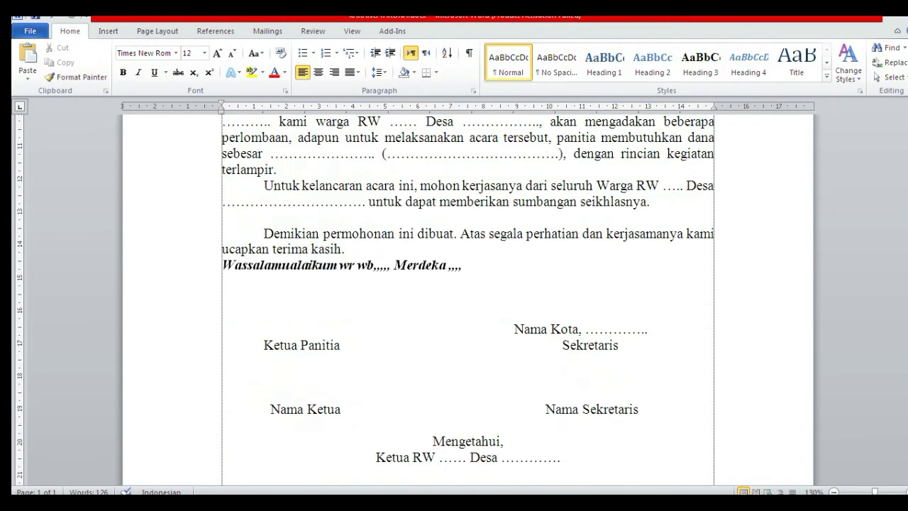
scroll(468, 298, down, 6)
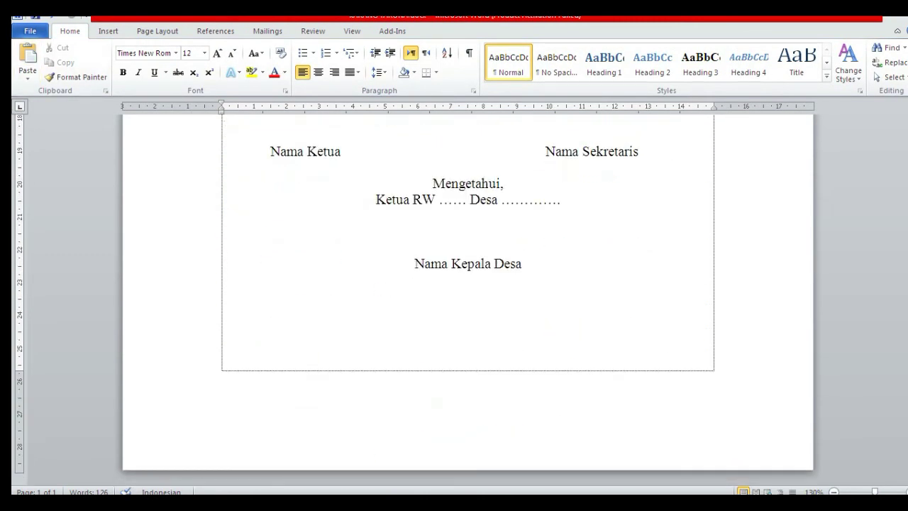
click(30, 30)
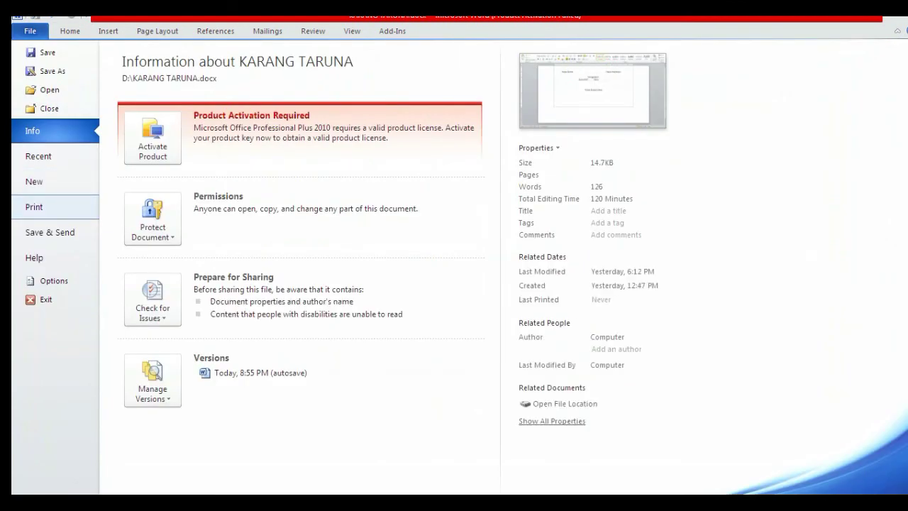
click(35, 206)
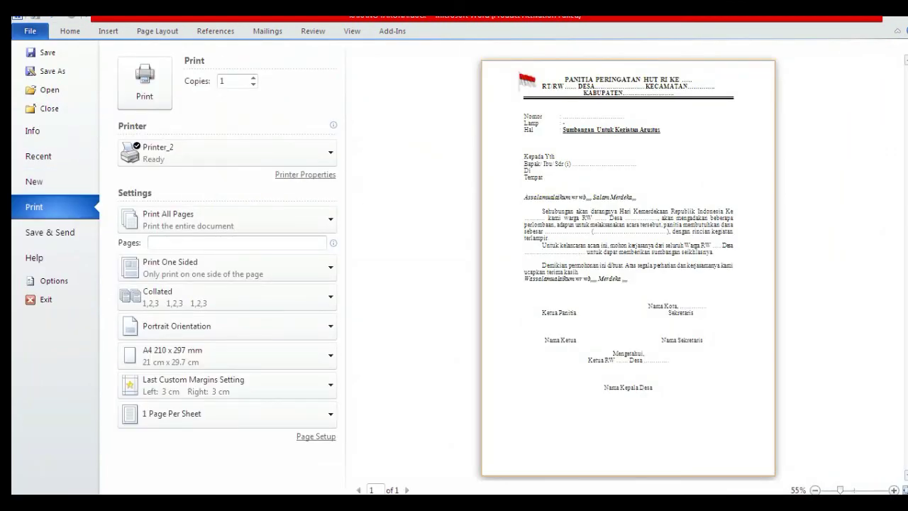